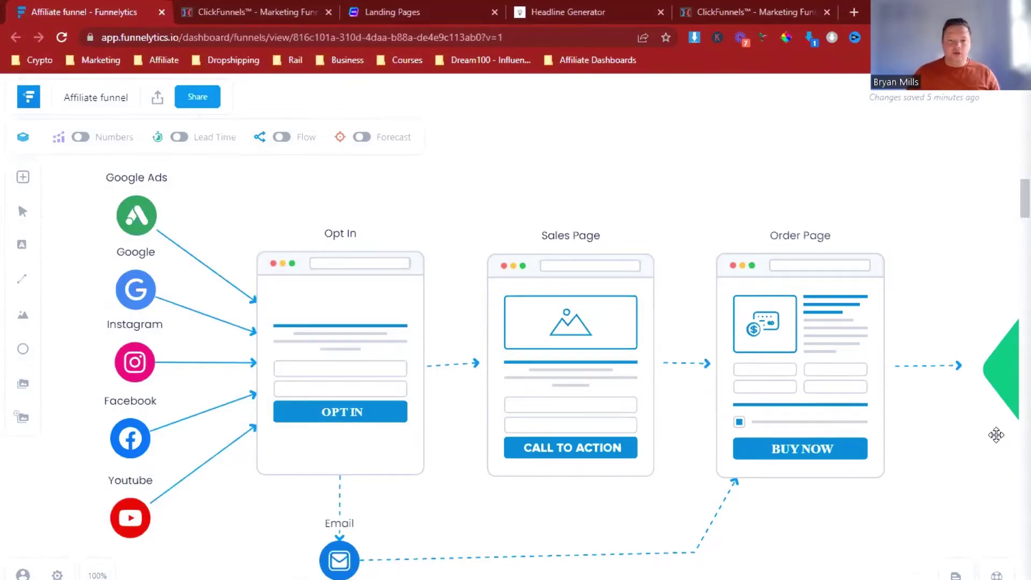
Step: Rename the Sales Page element in the affiliate funnel map to "Bridge Page"
click(563, 236)
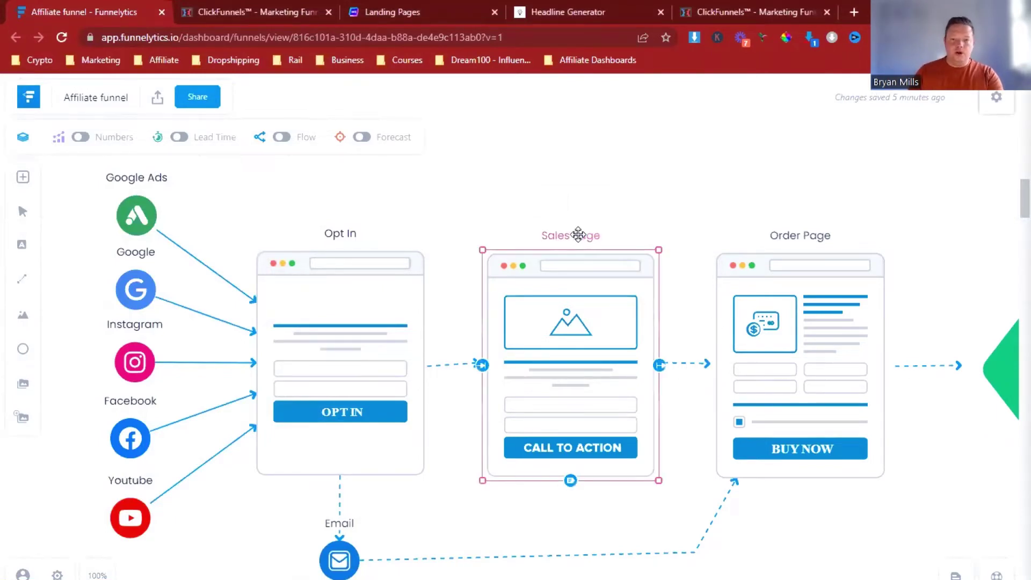
click(589, 202)
click(651, 216)
double_click(632, 216)
key(BackSpace)
text(Brif)
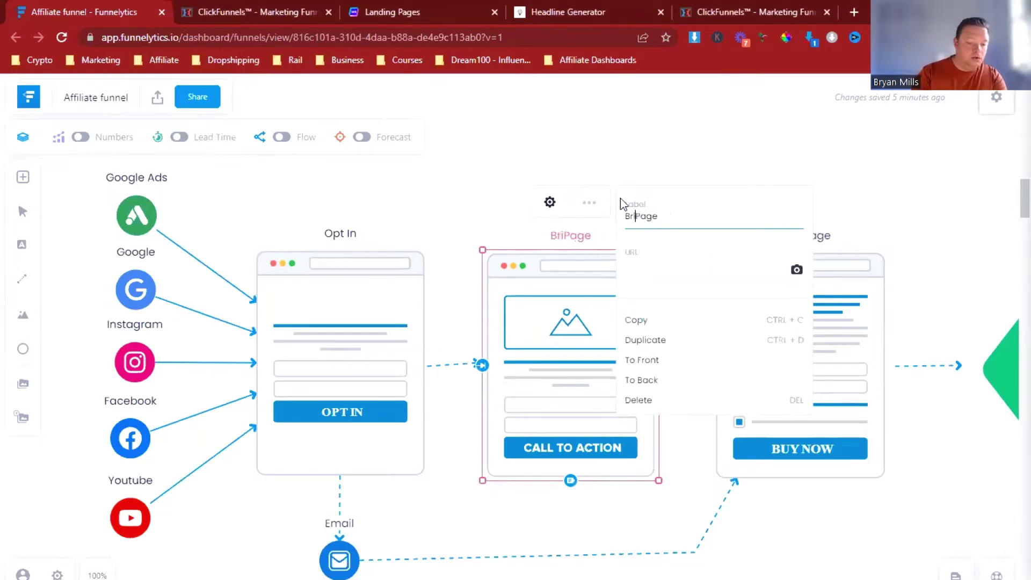
key(BackSpace)
text(dge)
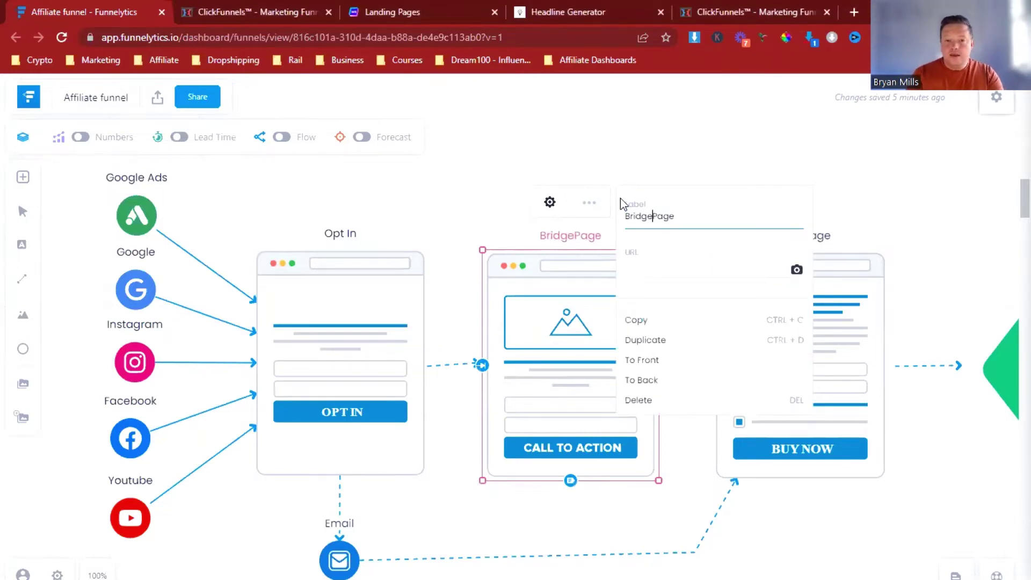
click(462, 168)
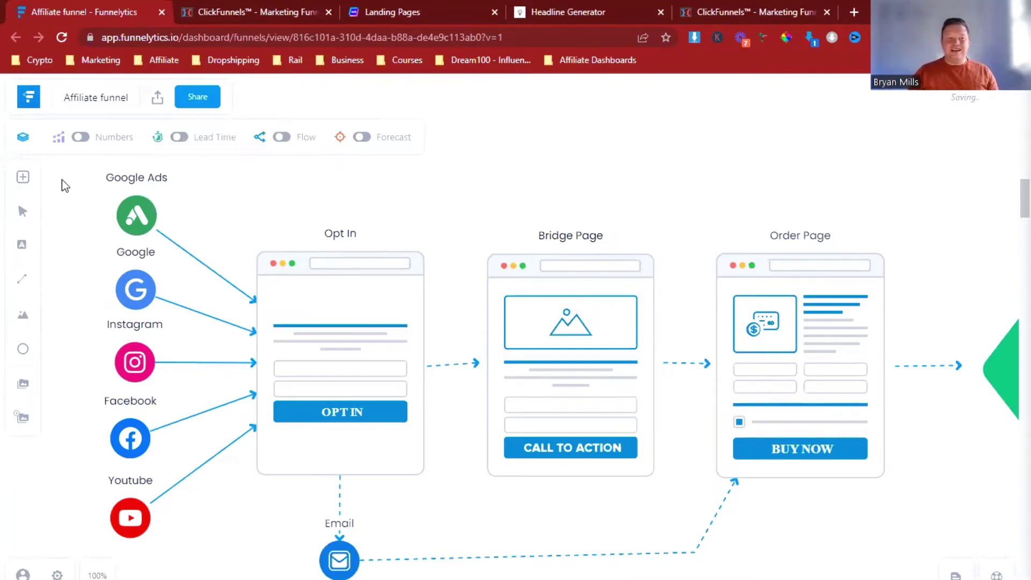
Step: Examine the traffic sources, Opt In, Bridge Page and Order Page in the affiliate funnel map
drag(99, 259, 188, 561)
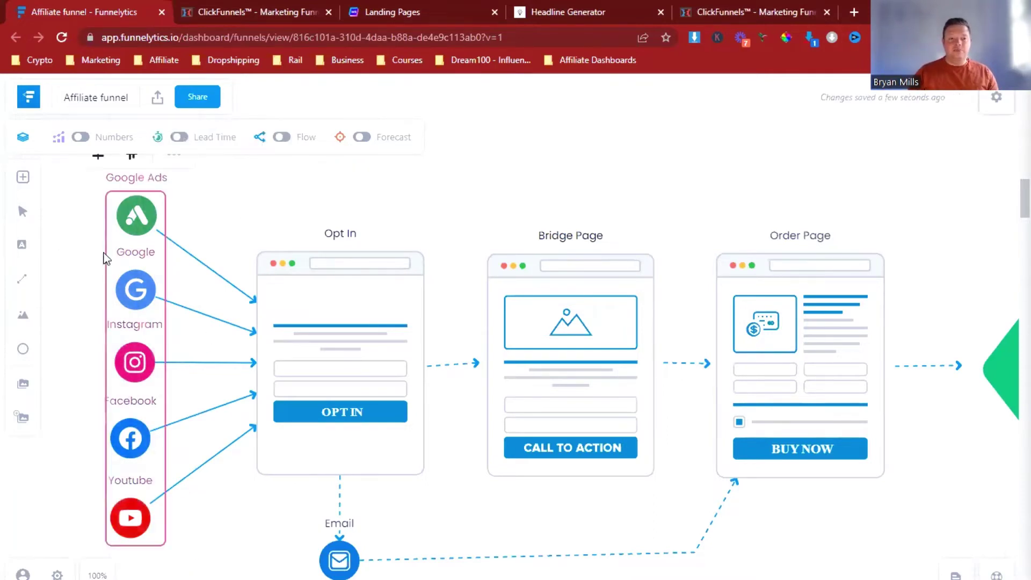
click(225, 226)
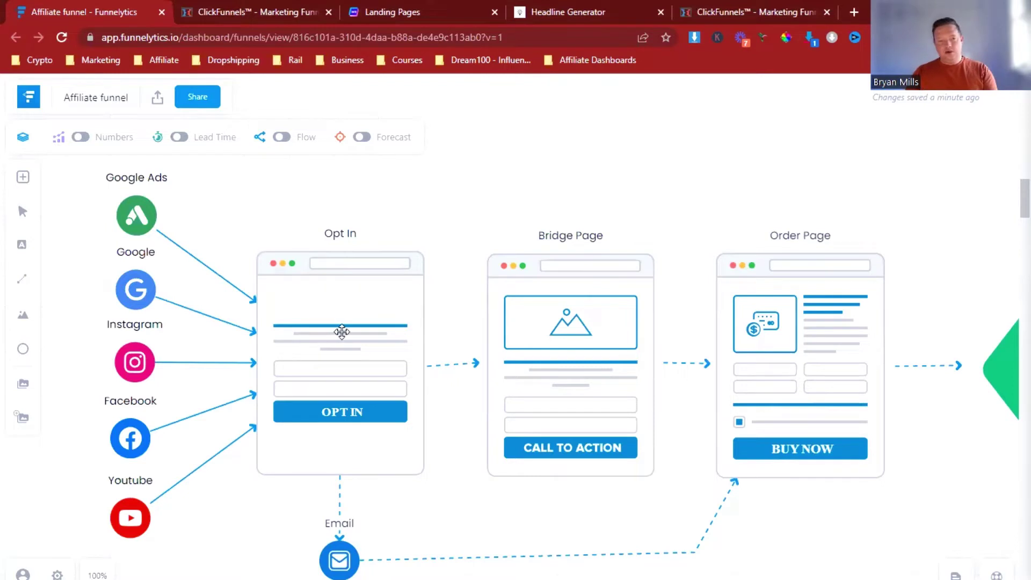
right_click(373, 341)
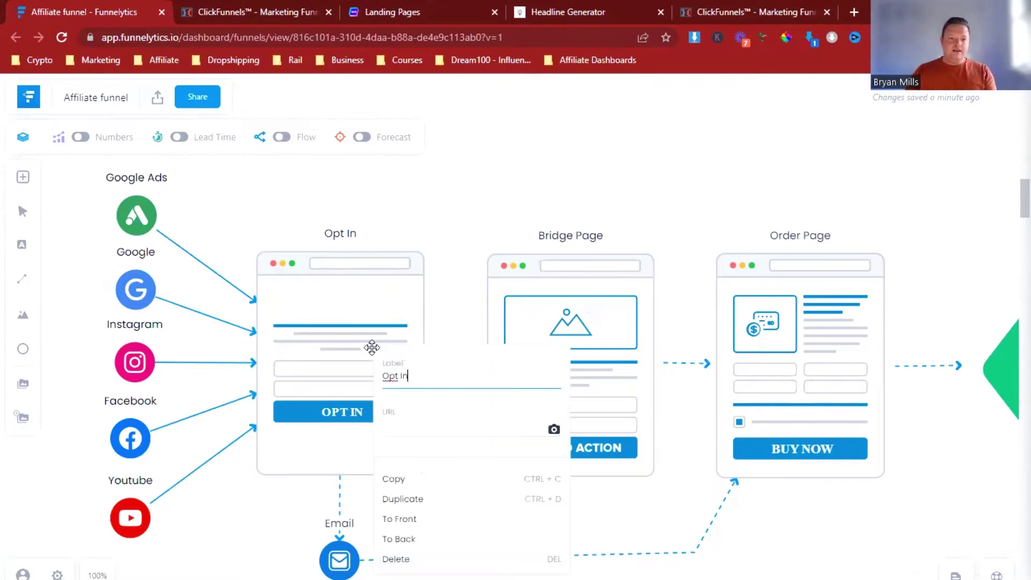
click(433, 293)
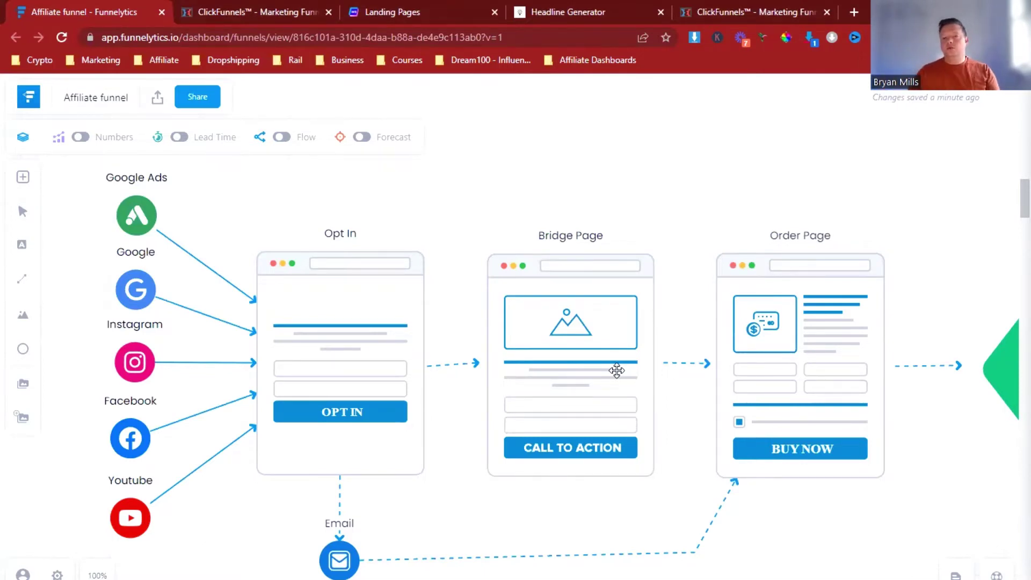
click(798, 238)
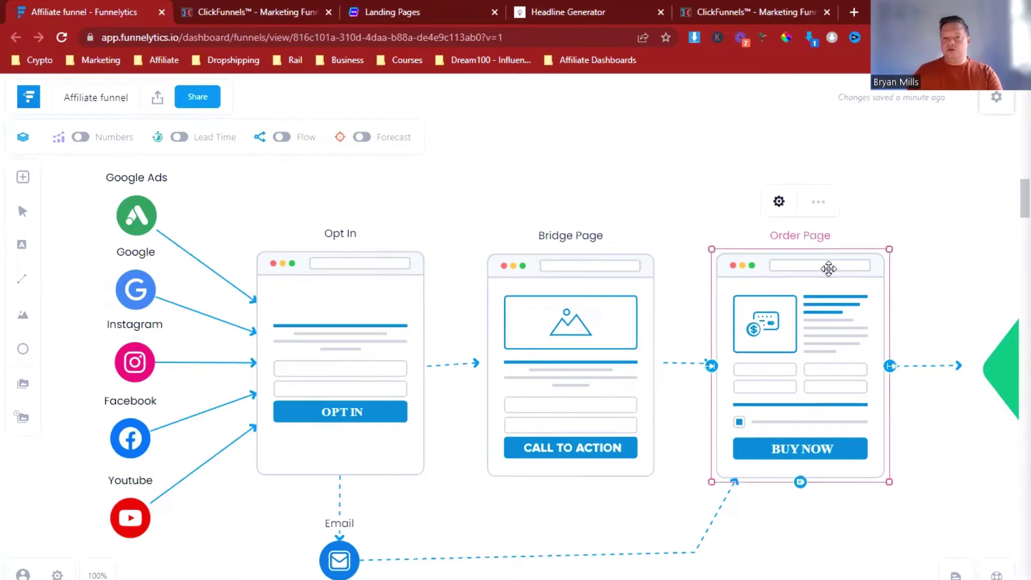
click(900, 322)
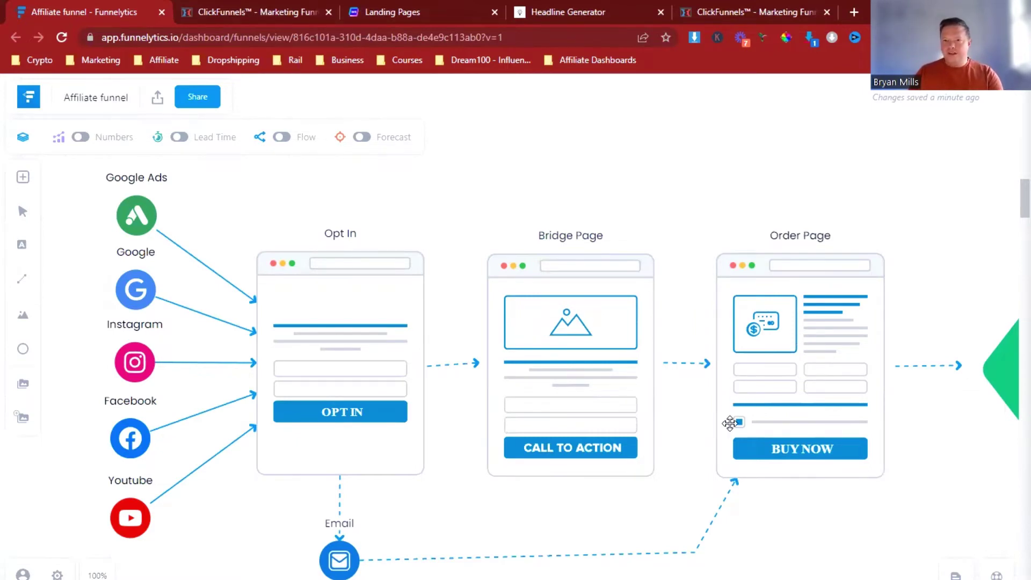
click(588, 453)
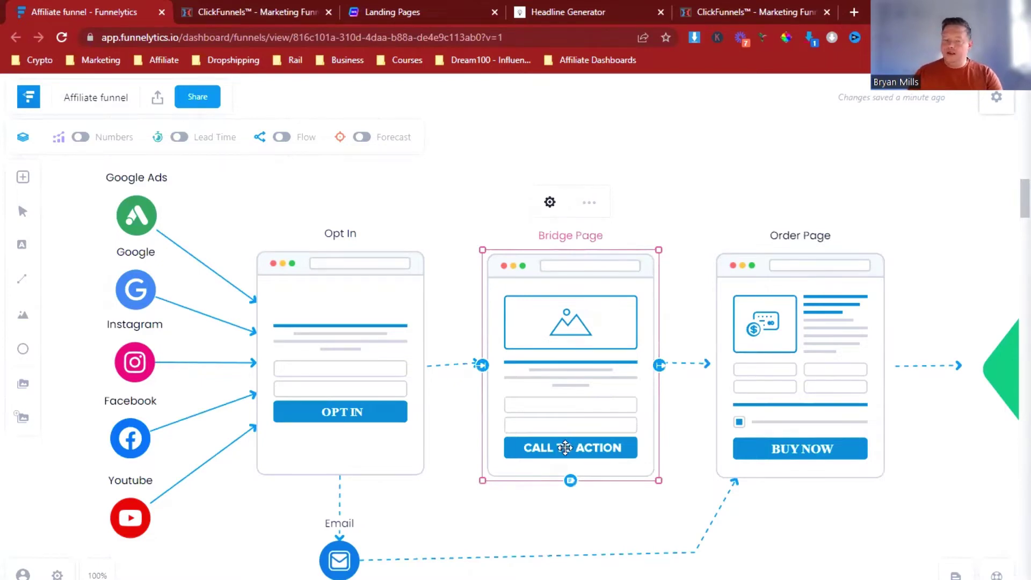
click(337, 383)
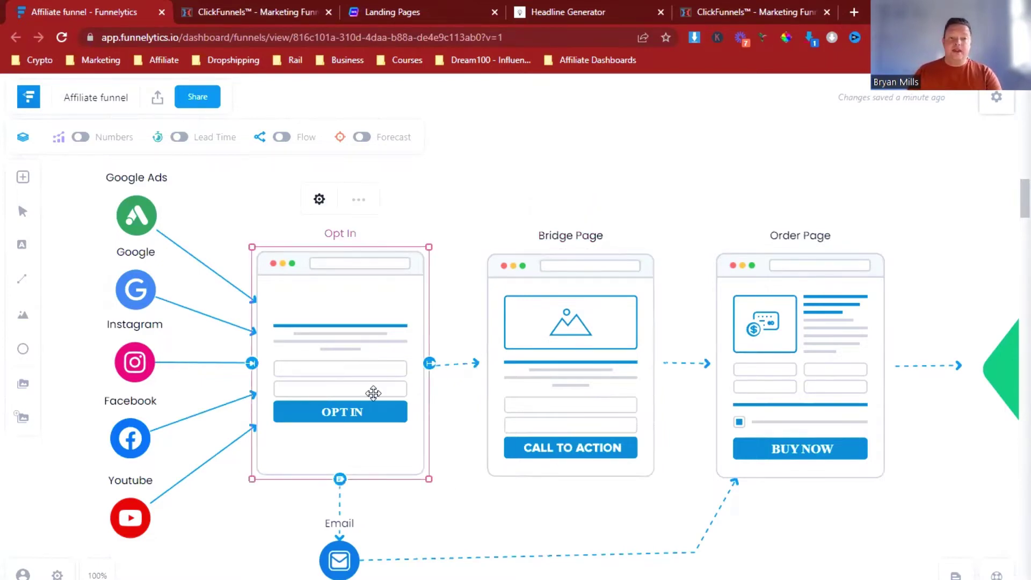
Step: Close the clickfunnels.com sales page and open the Writesonic BONUS - Optin step of the bonuses funnel in ClickFunnels
click(718, 7)
scroll(426, 132, up, 9)
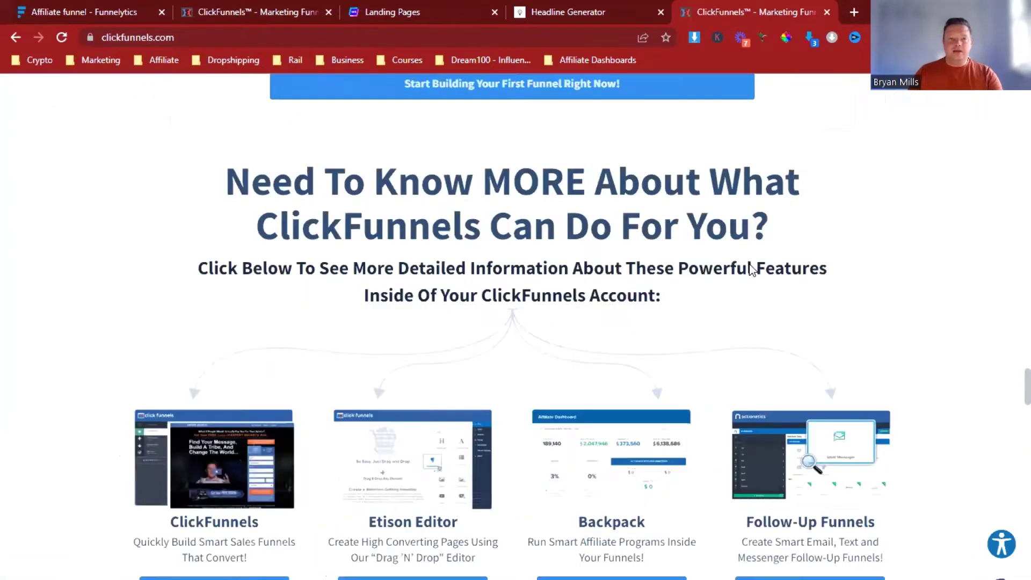
click(827, 11)
click(266, 16)
click(240, 322)
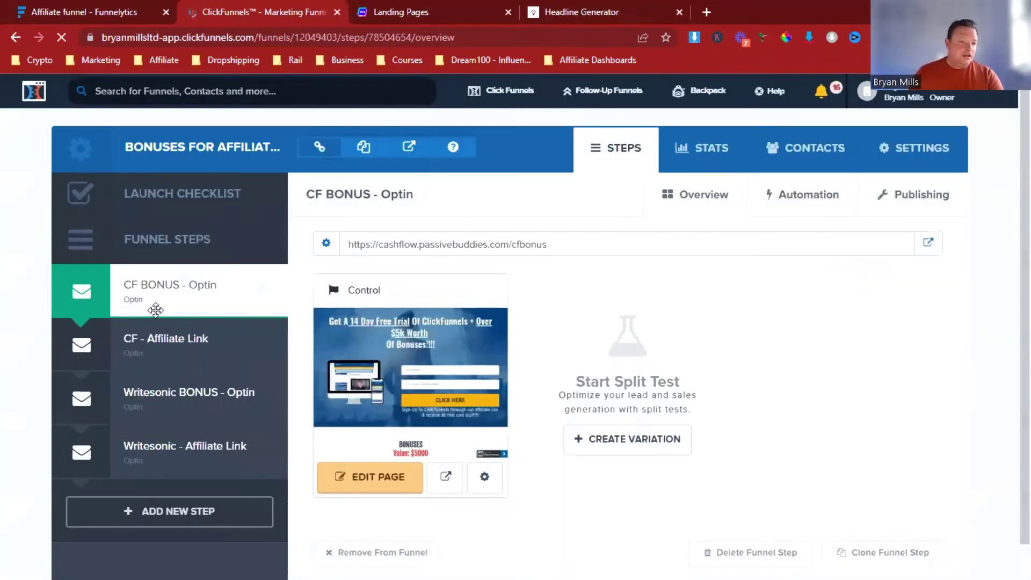
click(196, 402)
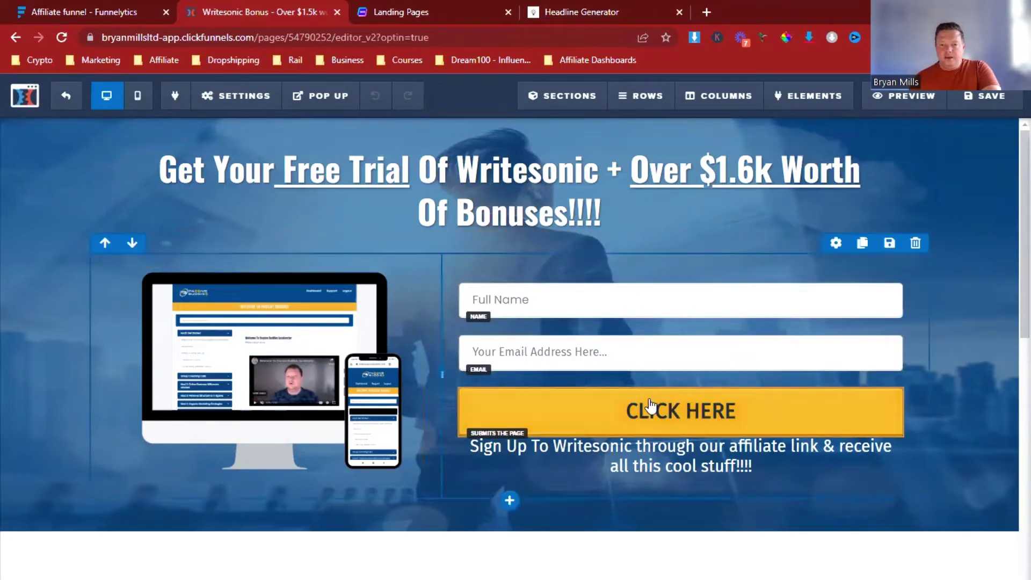
Step: Review the Writesonic opt-in page's form and bonuses section, and check its email integration settings
scroll(712, 423, down, 10)
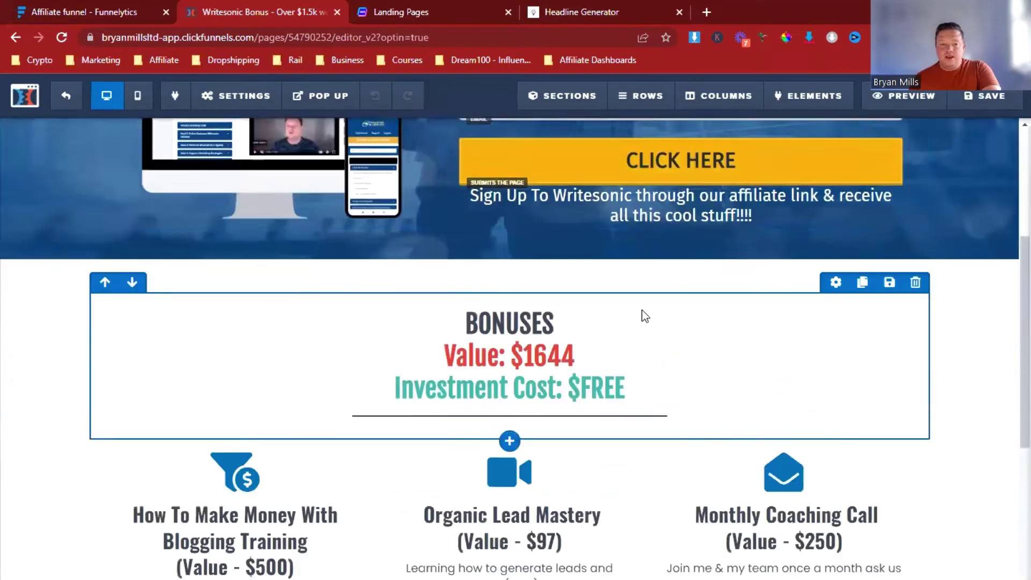
scroll(531, 375, up, 2)
scroll(517, 450, down, 3)
scroll(519, 450, up, 10)
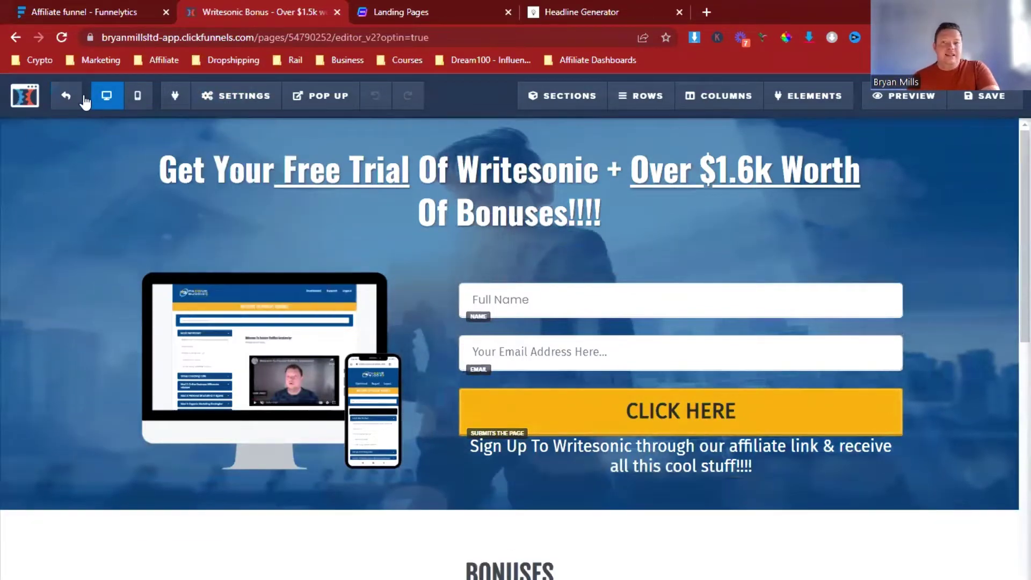
mouse_move(236, 97)
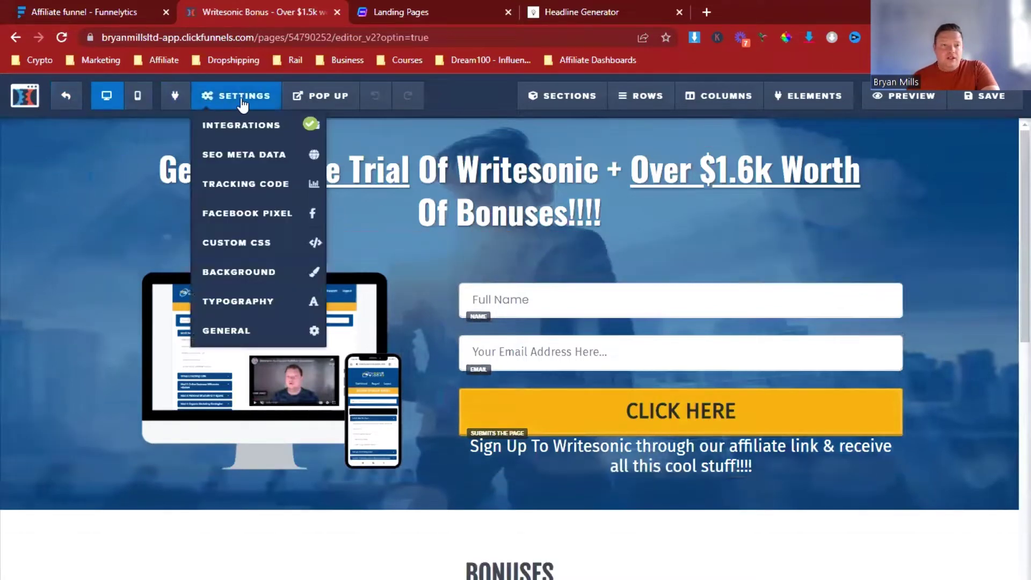
click(260, 126)
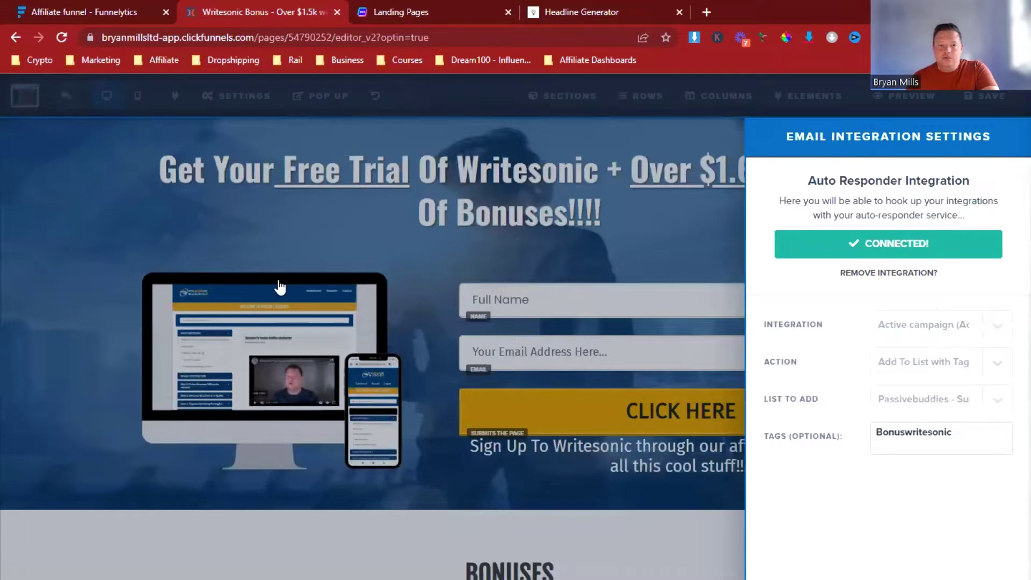
click(279, 251)
Step: Return to the funnel steps, preview the Writesonic - Affiliate Link page and review its video and call-to-action buttons
click(66, 110)
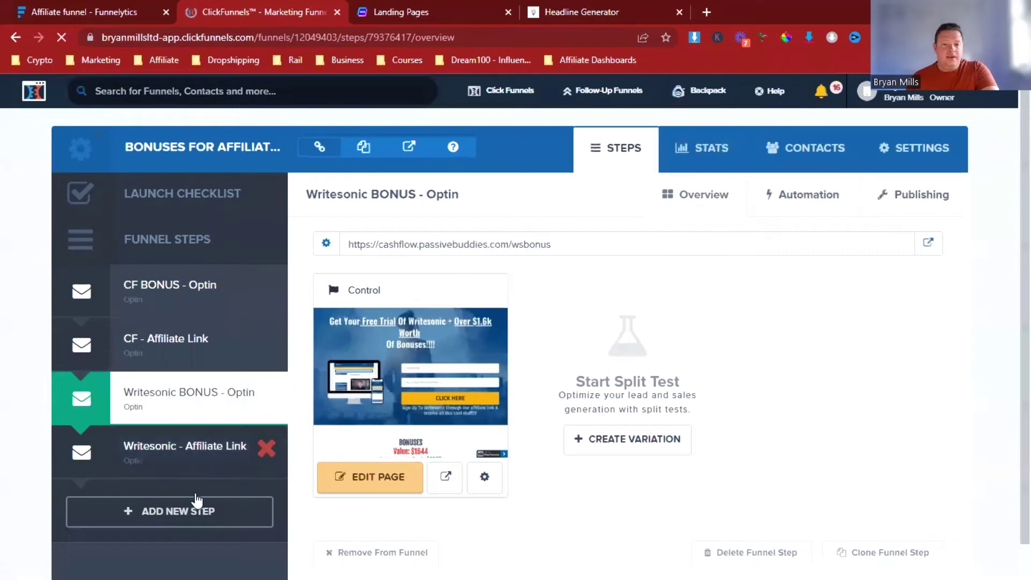
click(234, 475)
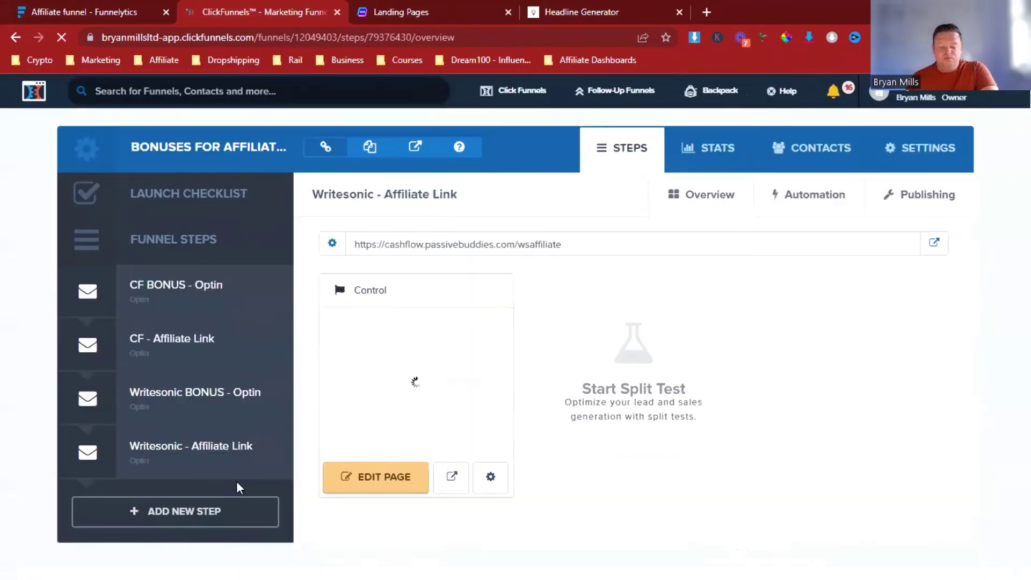
click(446, 478)
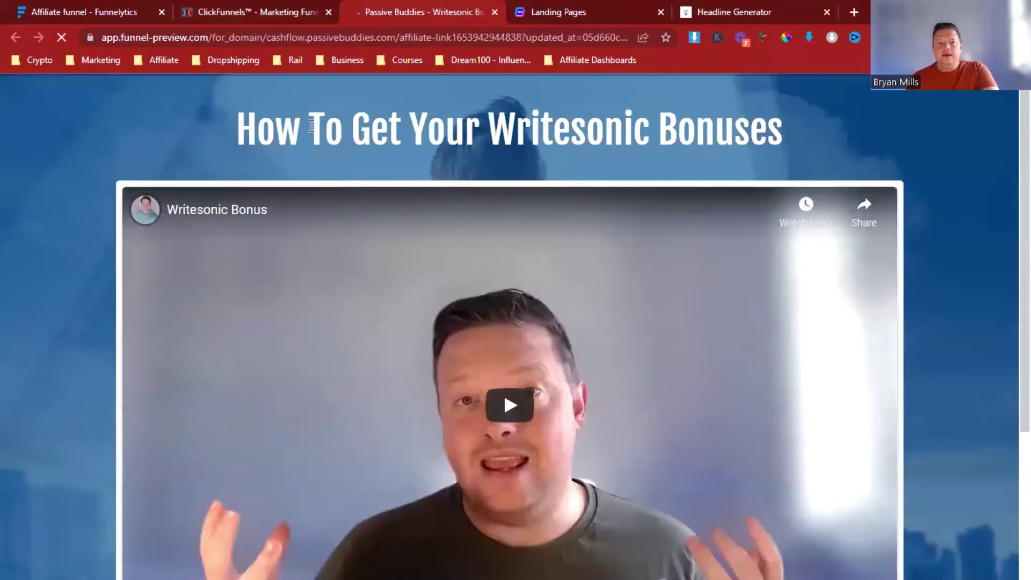
scroll(573, 212, down, 2)
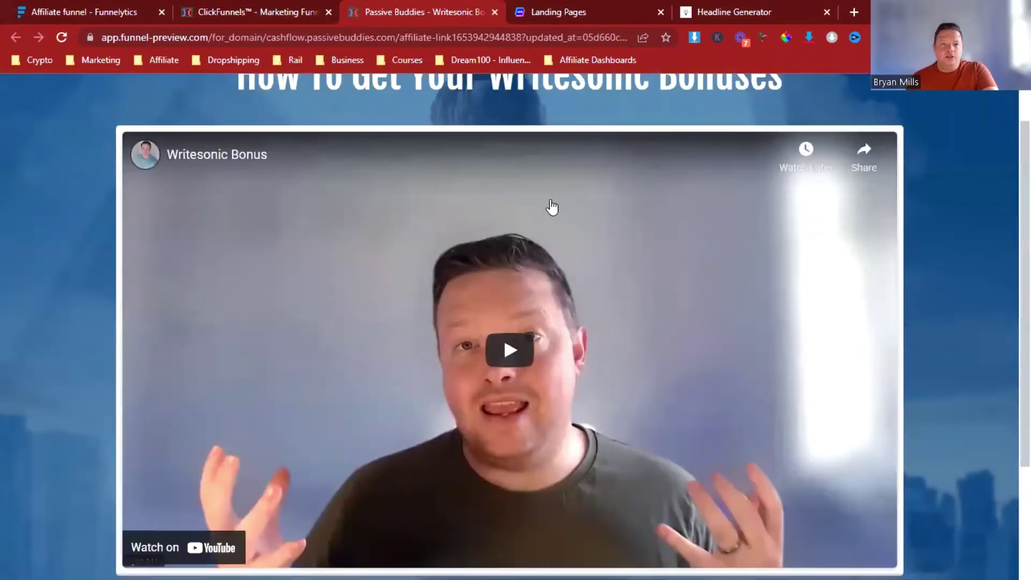
scroll(551, 204, up, 2)
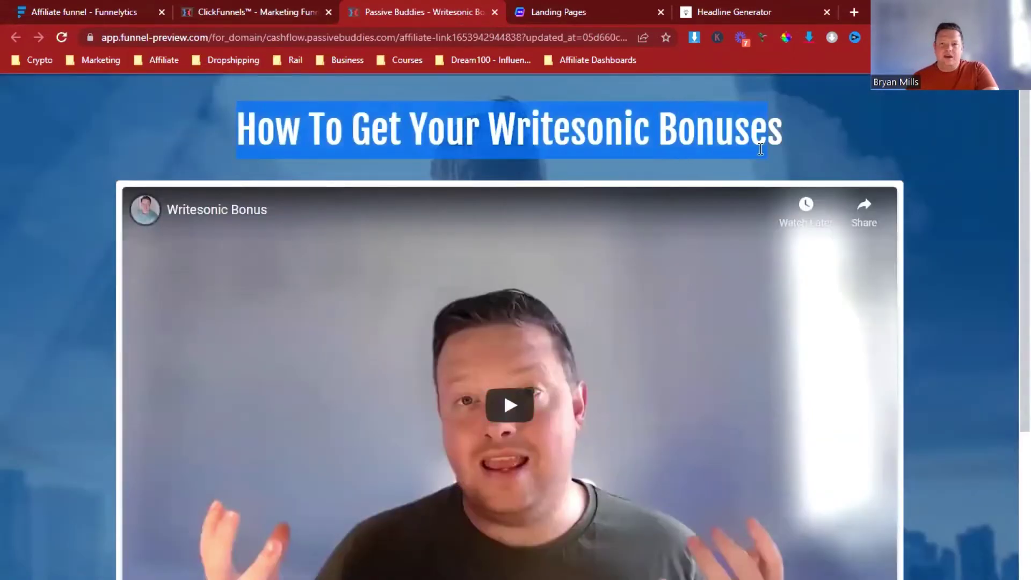
scroll(794, 181, down, 5)
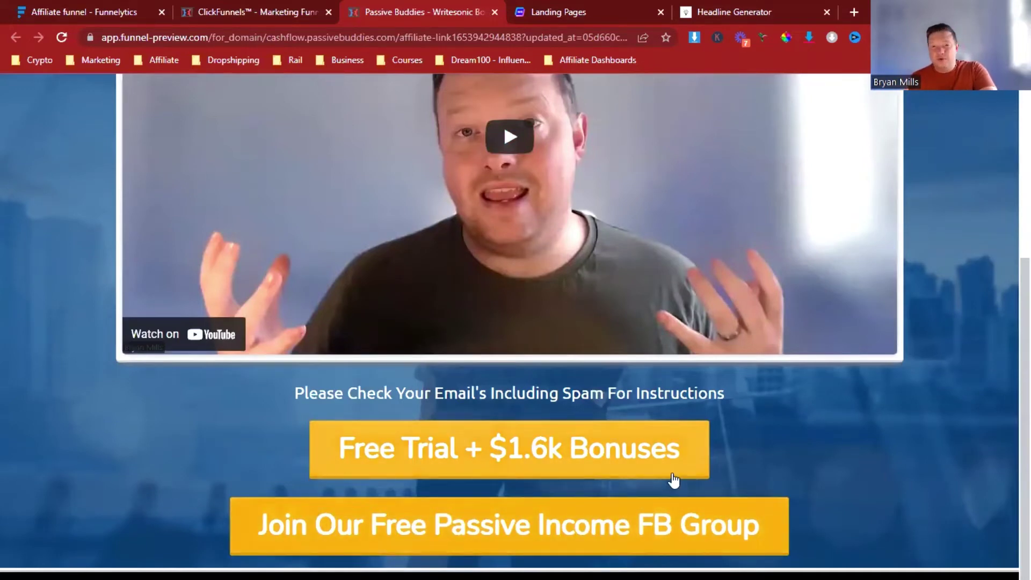
scroll(623, 467, up, 5)
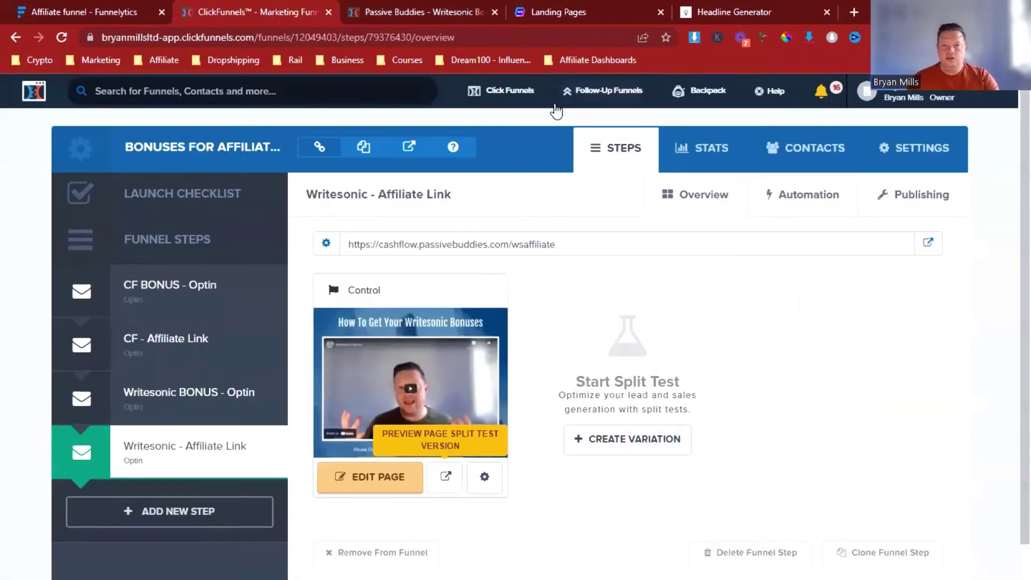
Step: Start building a new funnel with the Cookbook Builder Process and select the Bridge Funnel type
mouse_move(513, 107)
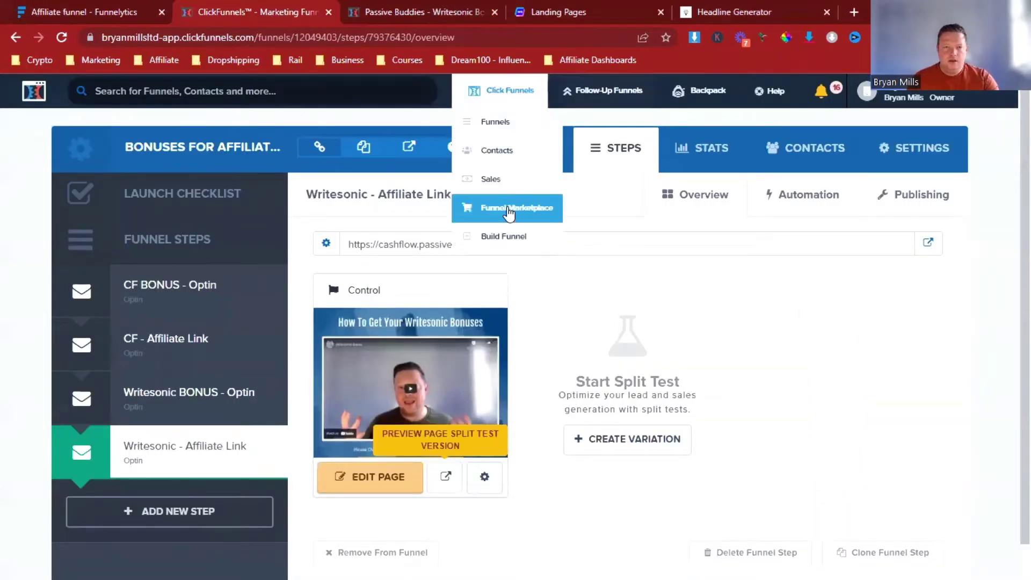
click(492, 235)
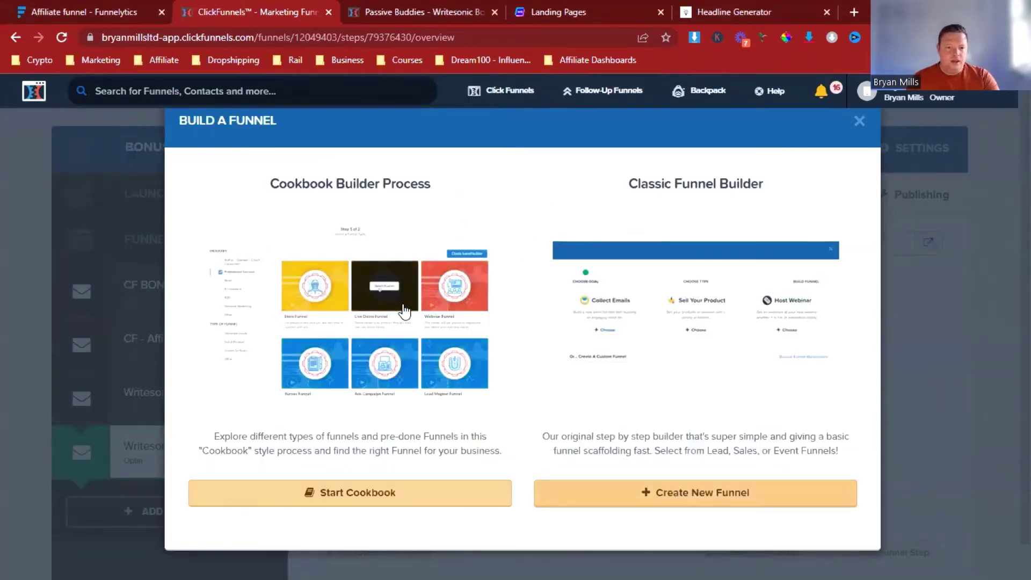
click(377, 493)
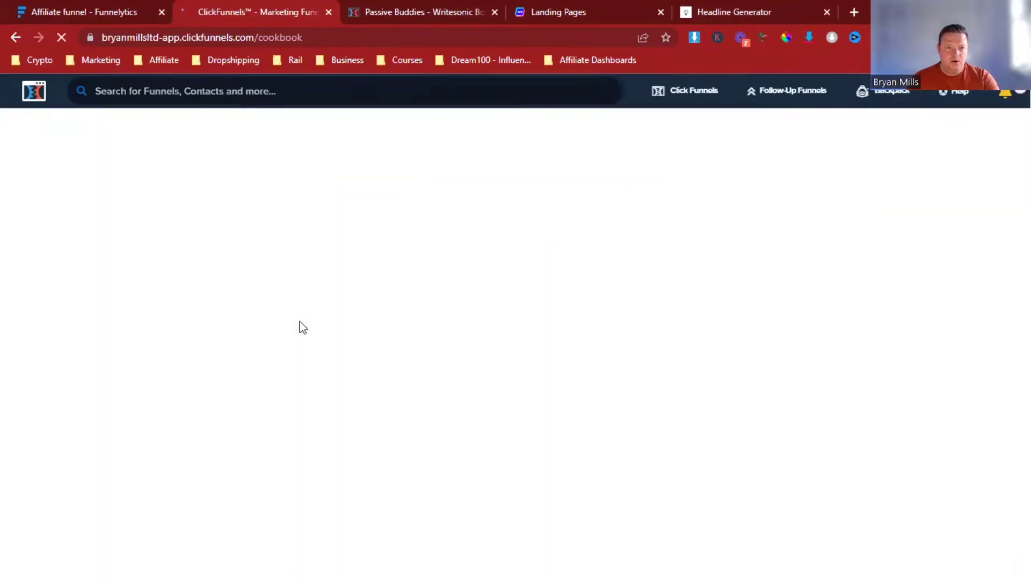
scroll(339, 428, down, 4)
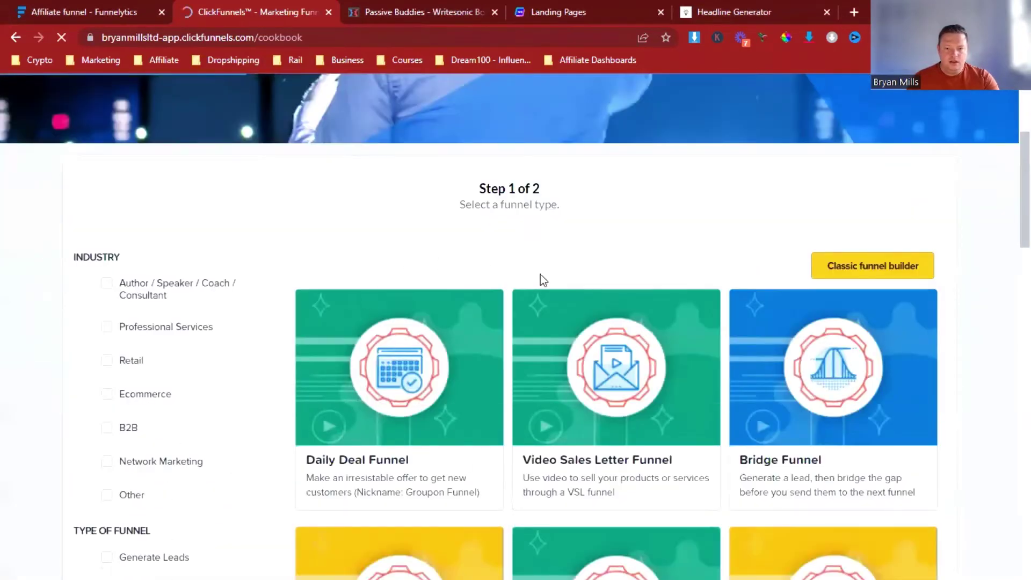
scroll(720, 290, down, 3)
mouse_move(877, 274)
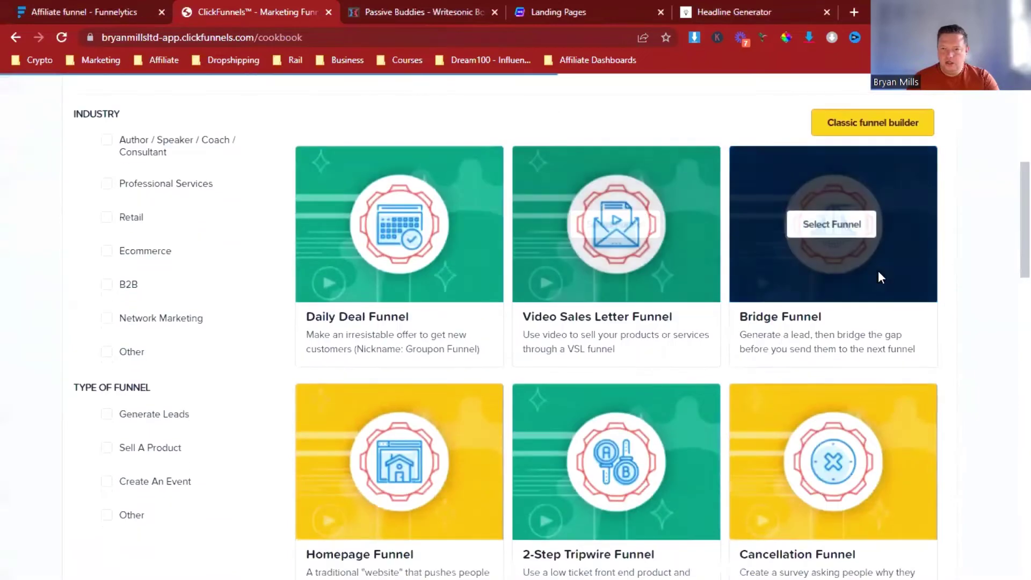
click(848, 232)
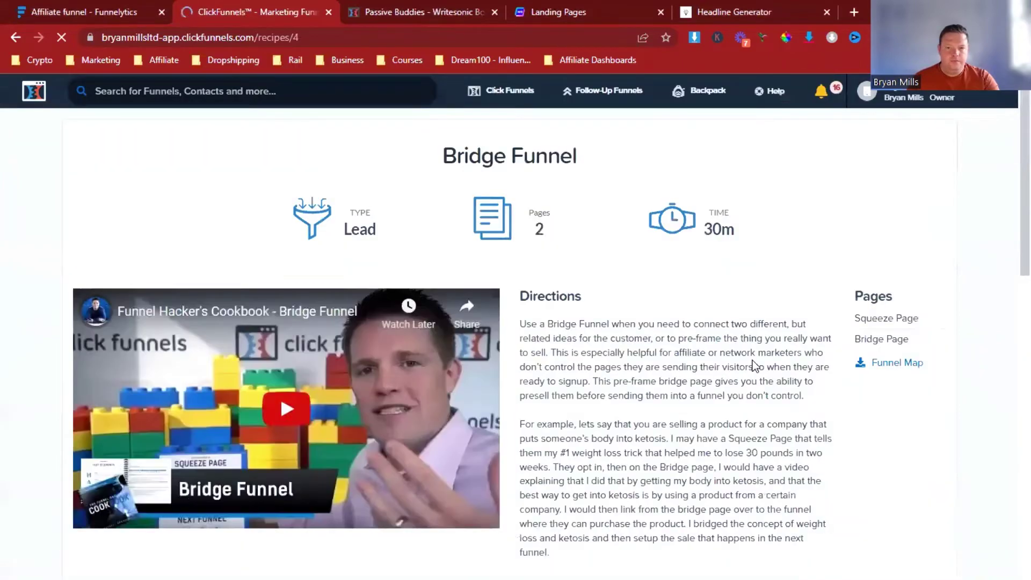
Step: Review the Bridge Funnel directions and open the free BREEZE bridge funnel template
scroll(692, 185, down, 4)
scroll(612, 262, up, 3)
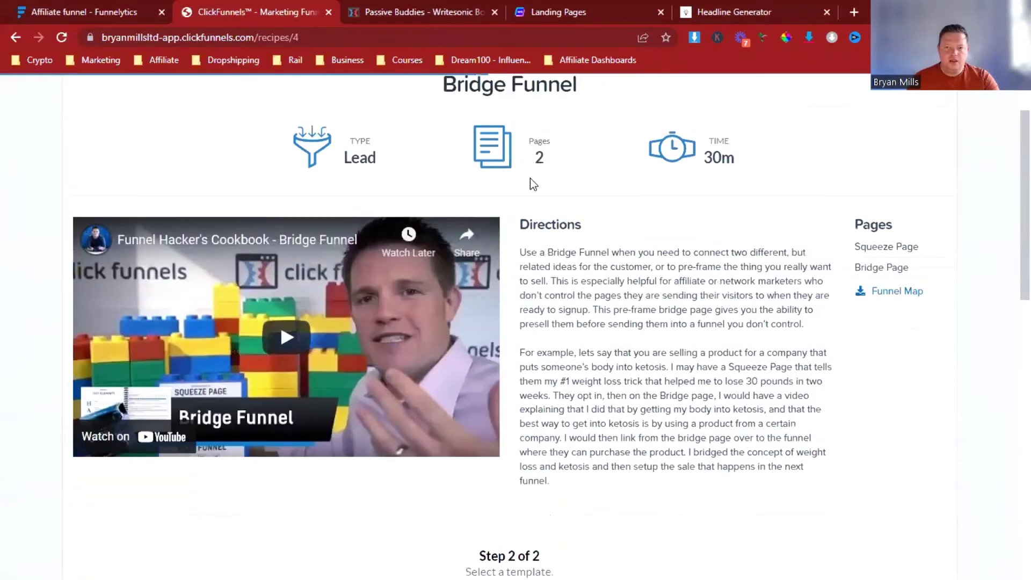
scroll(406, 365, down, 8)
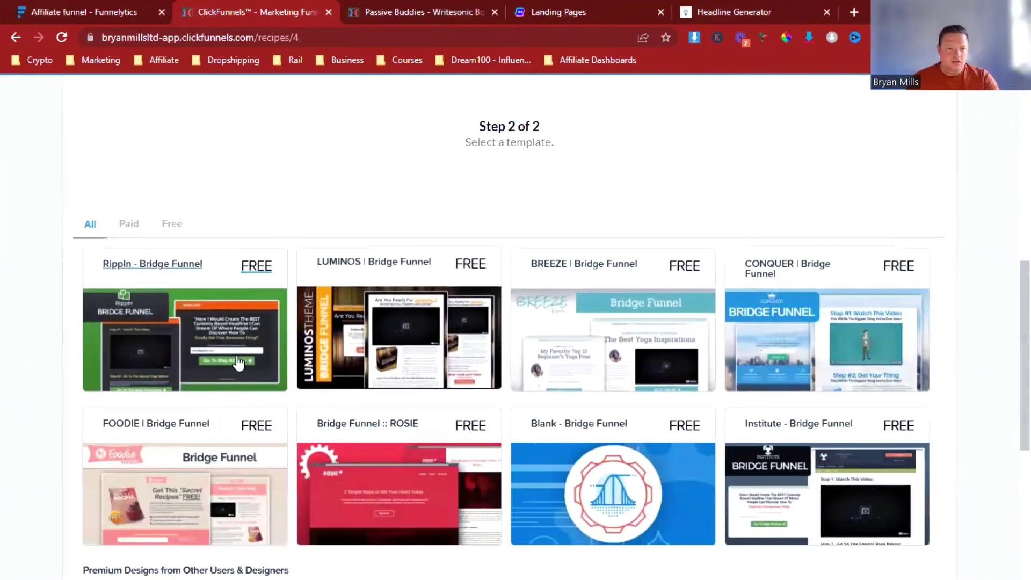
click(531, 350)
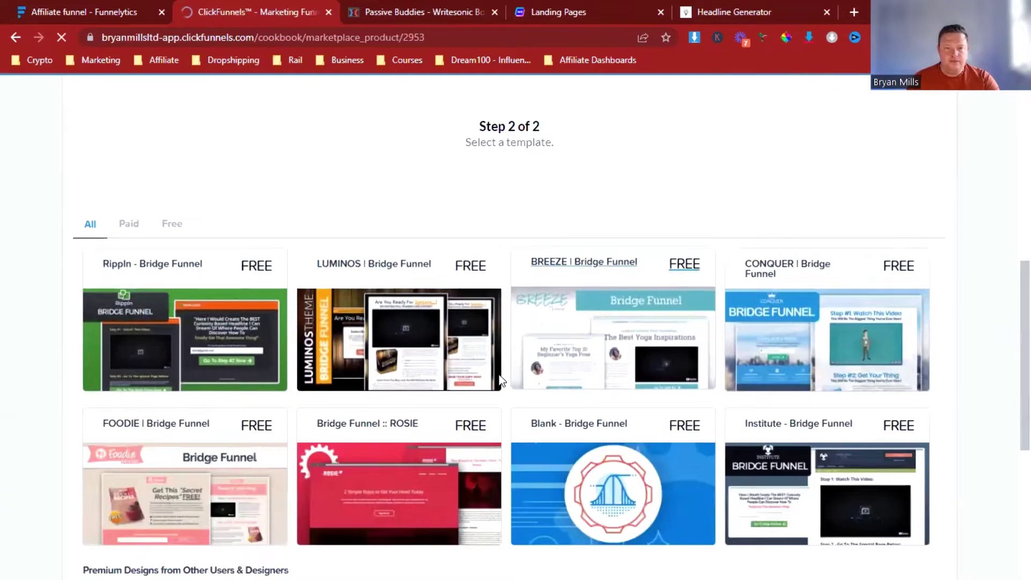
Step: Review the LUMINOS bridge funnel template's squeeze and bridge pages, and add the free funnel to the account
scroll(395, 370, down, 5)
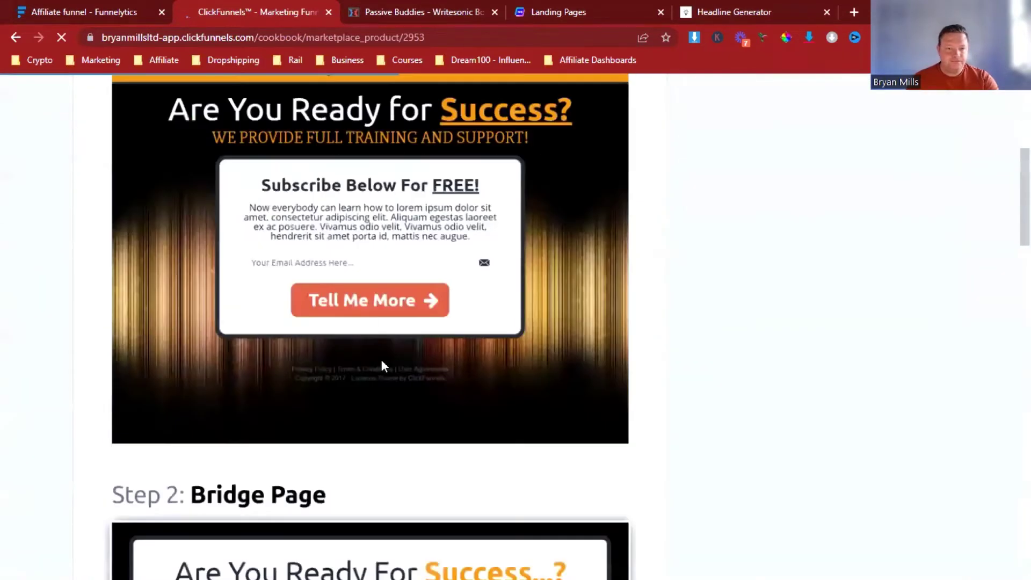
scroll(413, 248, down, 7)
scroll(412, 270, down, 20)
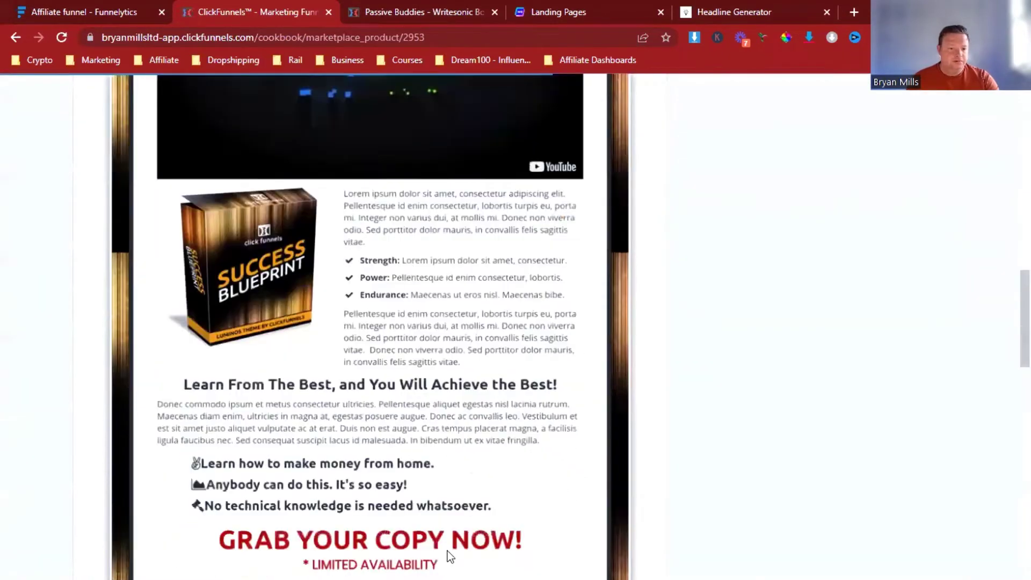
scroll(451, 304, up, 20)
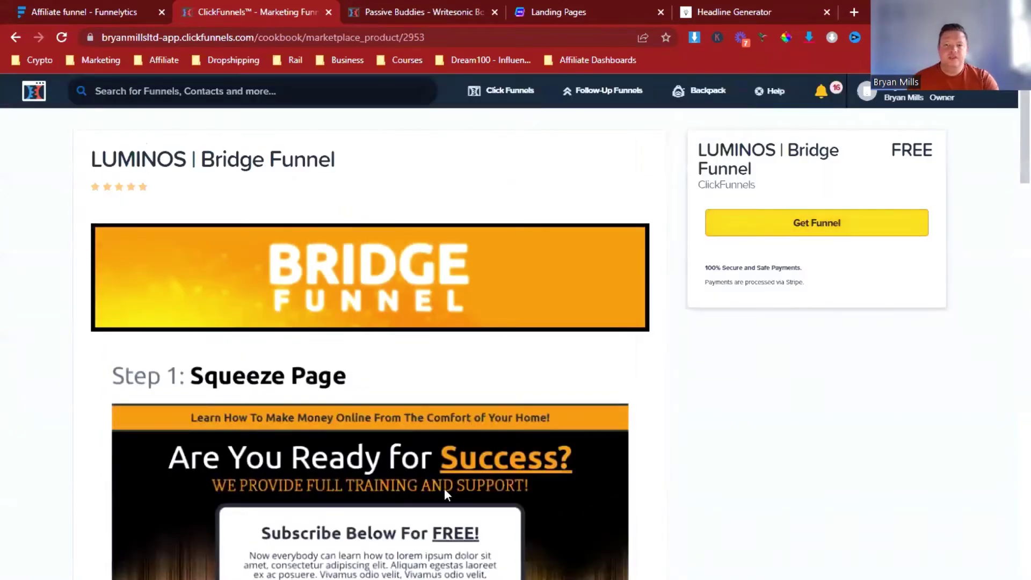
click(817, 222)
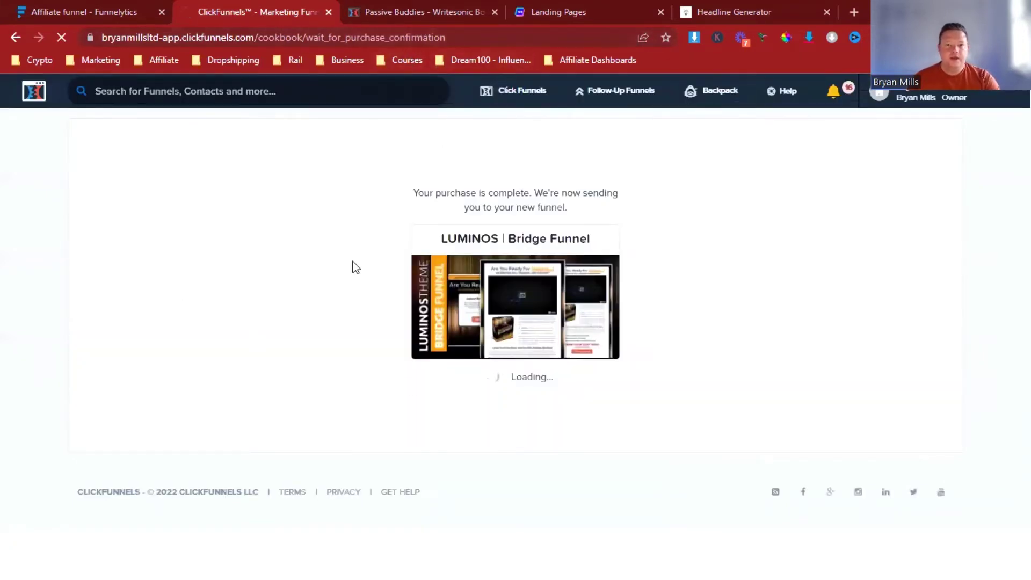
mouse_move(526, 107)
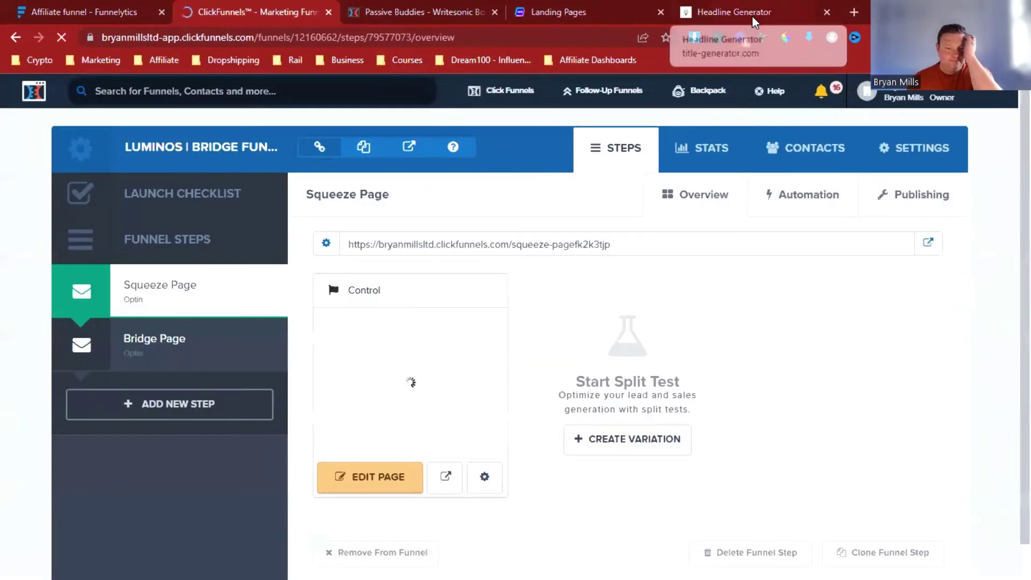
Step: Switch to the Headline Generator site, generate headlines for "clickfunnels bonus" and review the suggestions
click(752, 14)
click(647, 421)
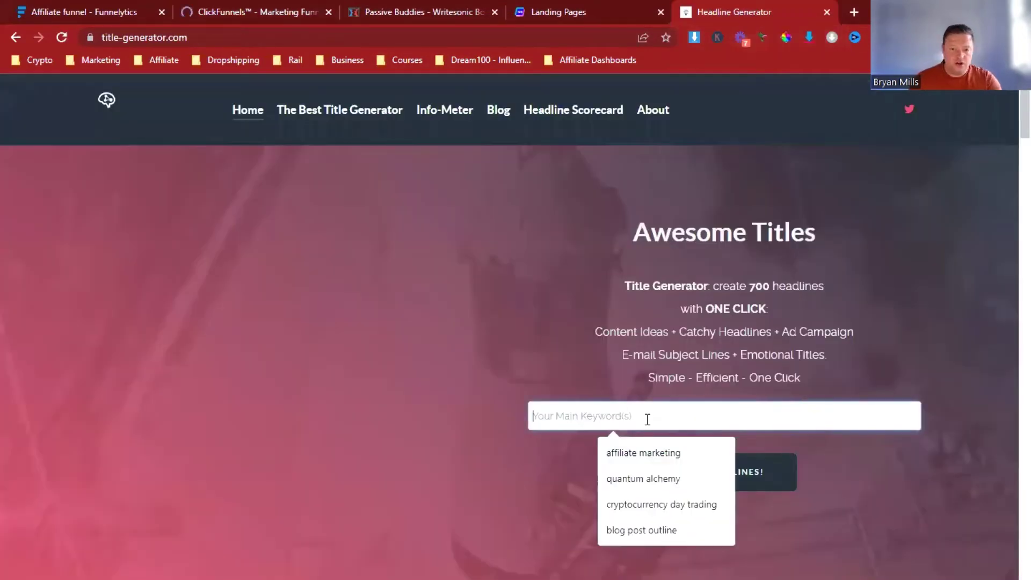
text(clickfunnels bonus)
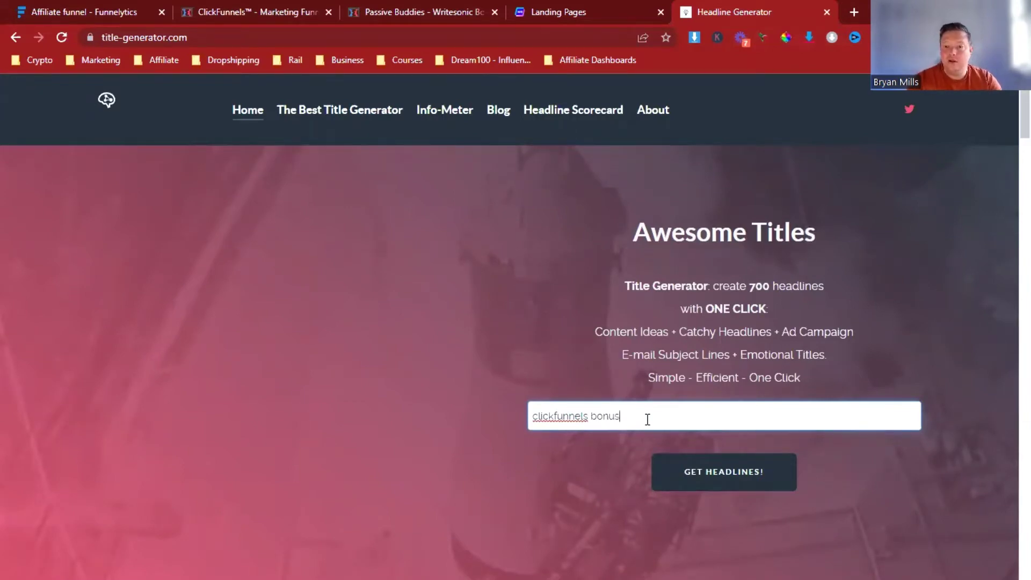
click(673, 486)
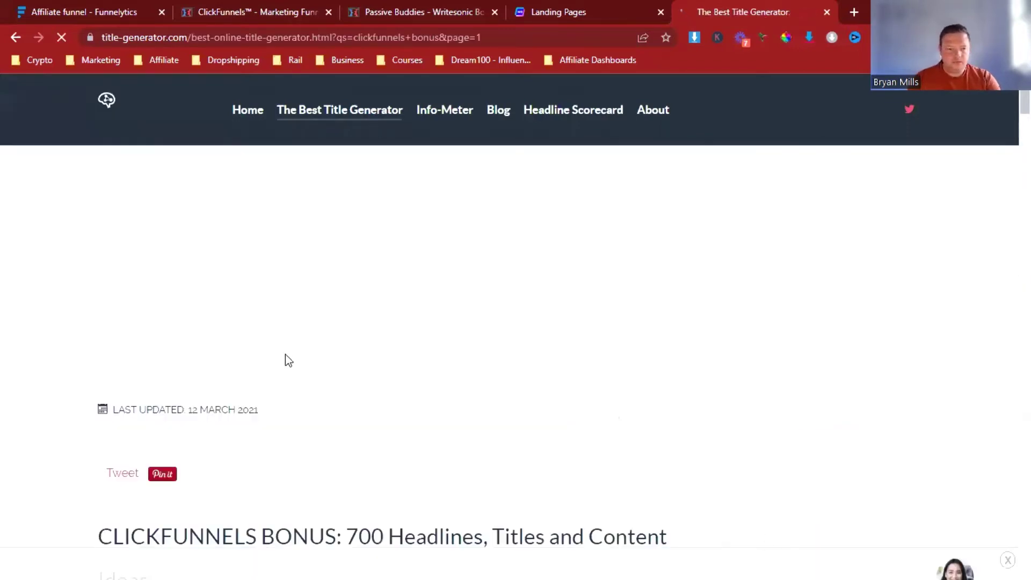
scroll(287, 359, down, 4)
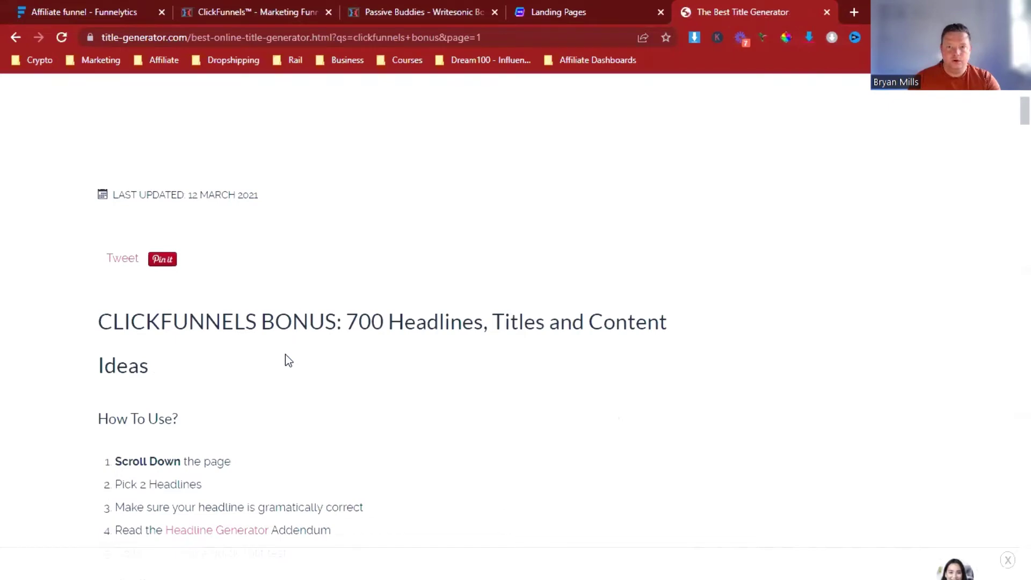
scroll(379, 237, down, 2)
scroll(385, 249, down, 10)
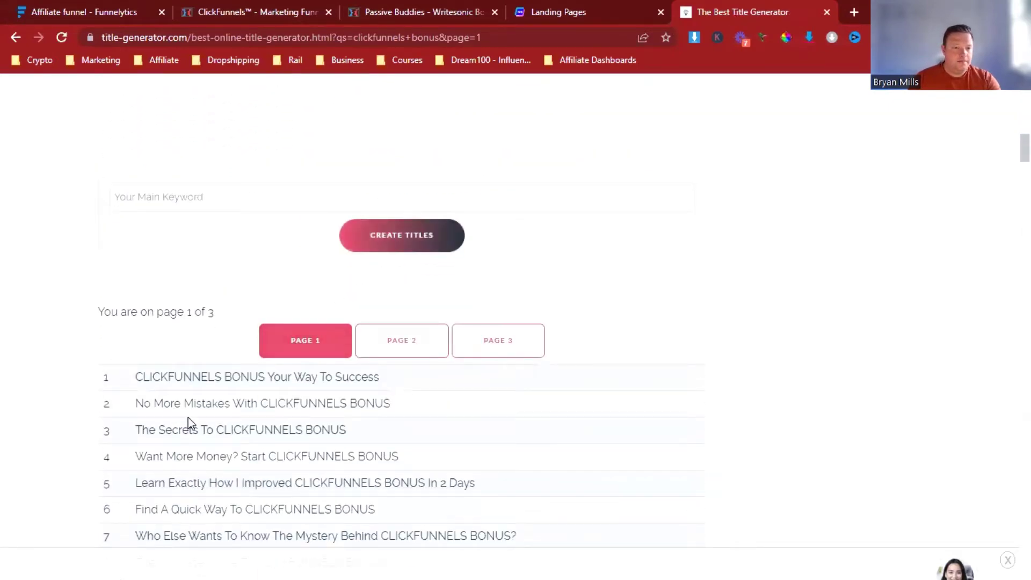
scroll(217, 407, down, 3)
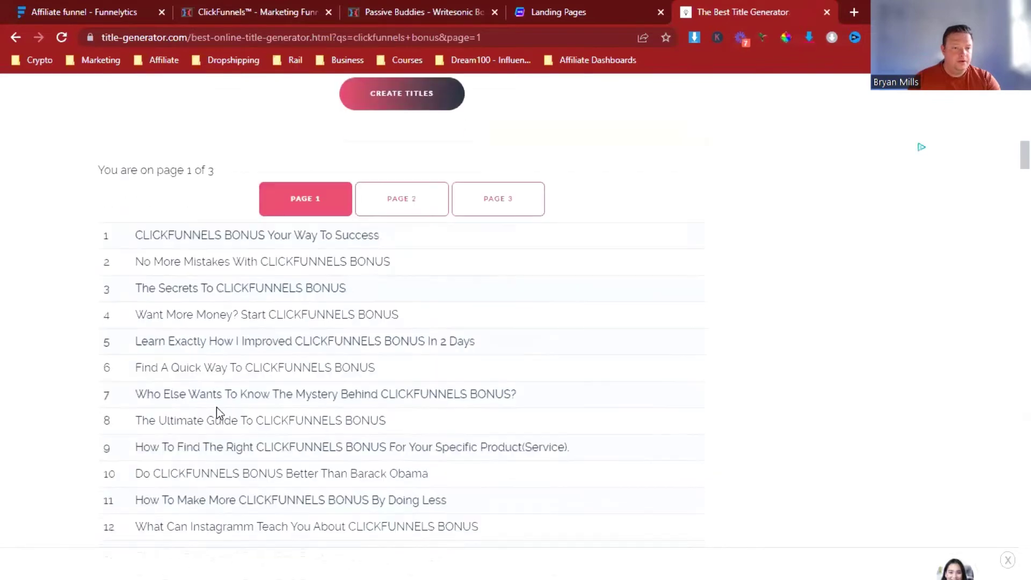
Step: Generate a new set of titles for the keyword "clickfunnels bonuses"
scroll(367, 362, up, 7)
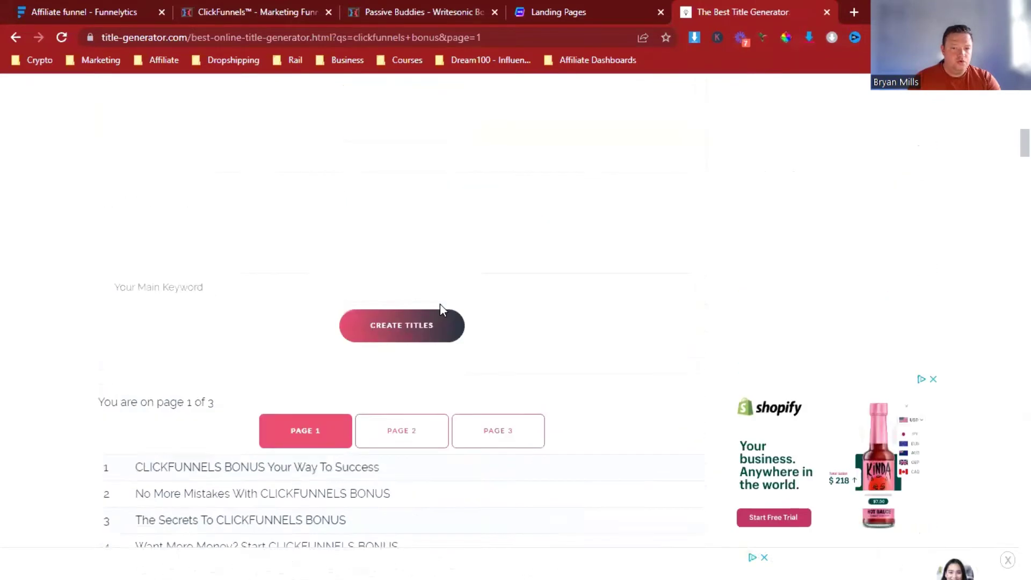
click(272, 402)
text(click funn)
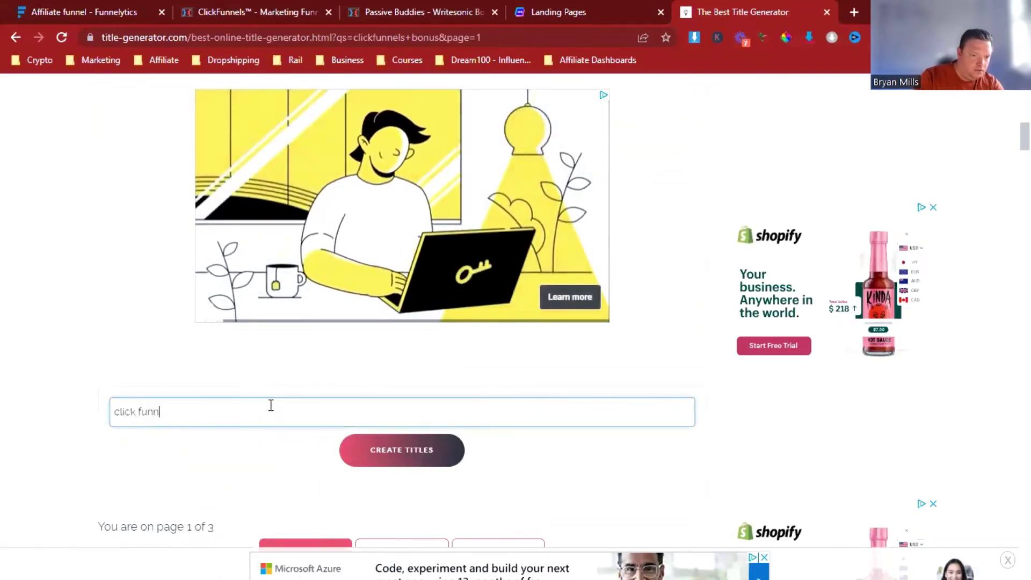
key(BackSpace)
key(BackSpace)
key(BackSpace)
key(BackSpace)
key(BackSpace)
text(funnels bonues)
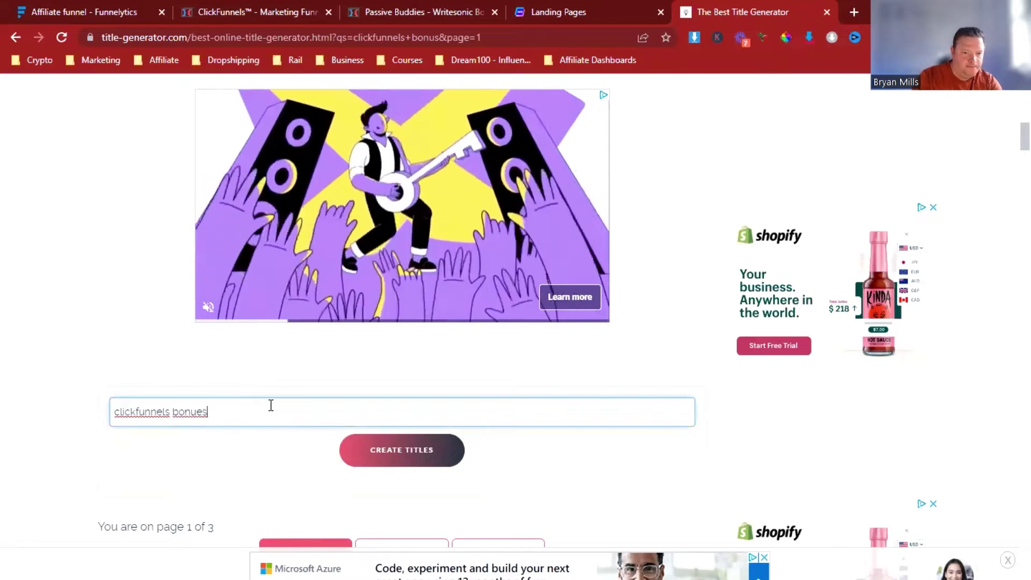
key(BackSpace)
key(BackSpace)
text(ses)
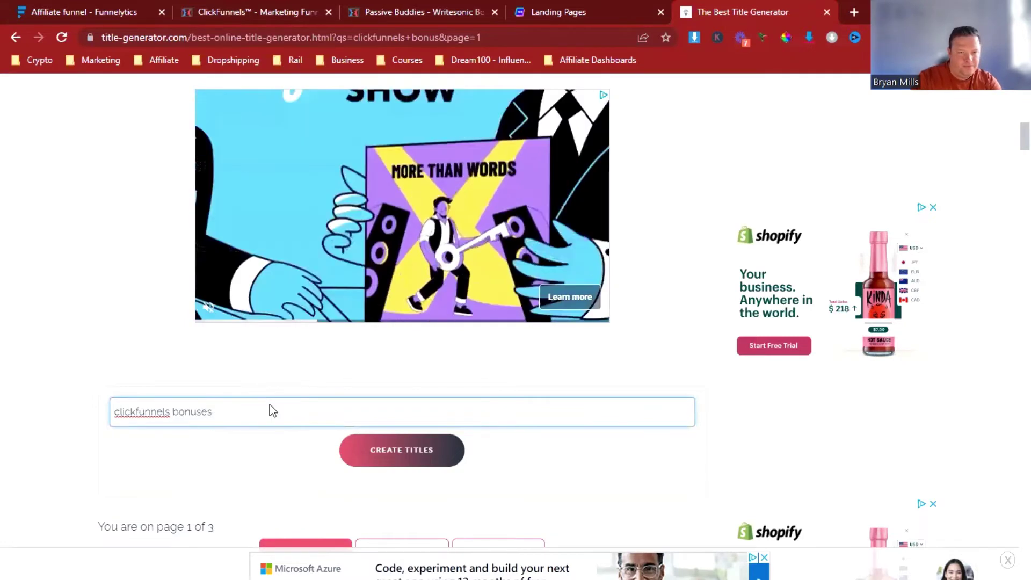
key(Return)
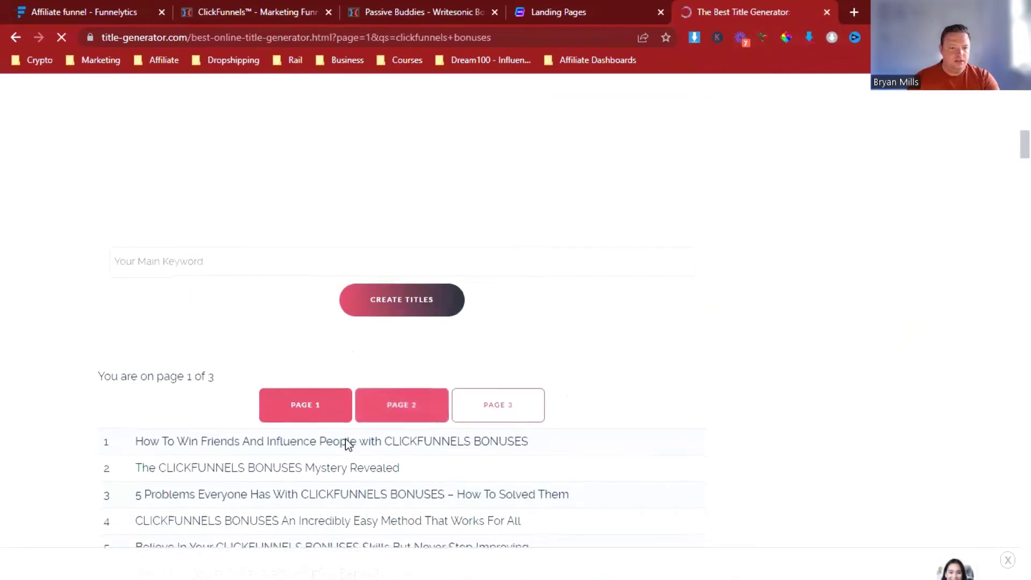
Step: Read through the generated titles and highlight "Fascinating CLICKFUNNELS BONUSES Tactics That Can Help Your Business Grow"
scroll(324, 471, down, 3)
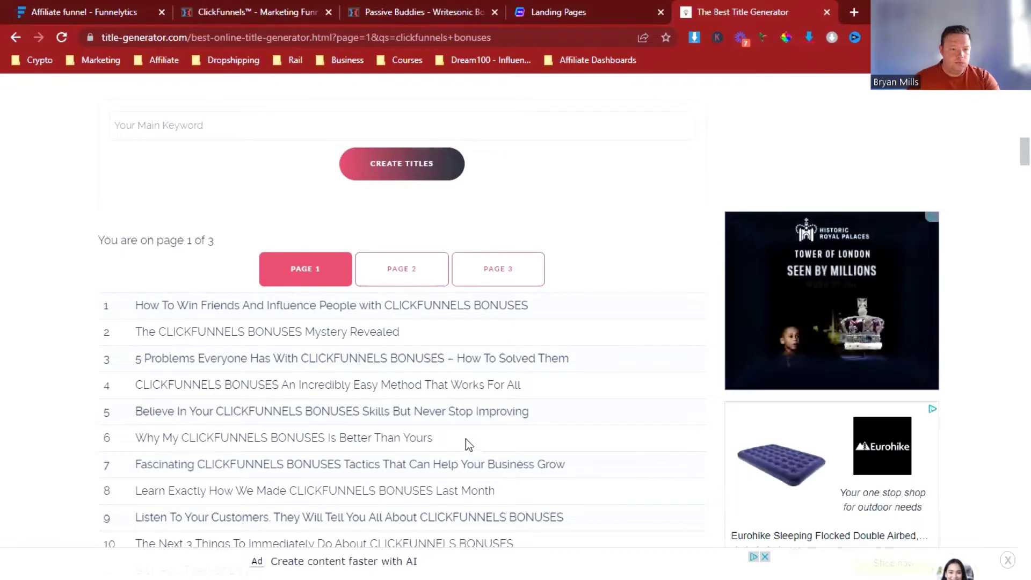
scroll(463, 433, down, 1)
drag(565, 393, 140, 398)
scroll(312, 389, down, 1)
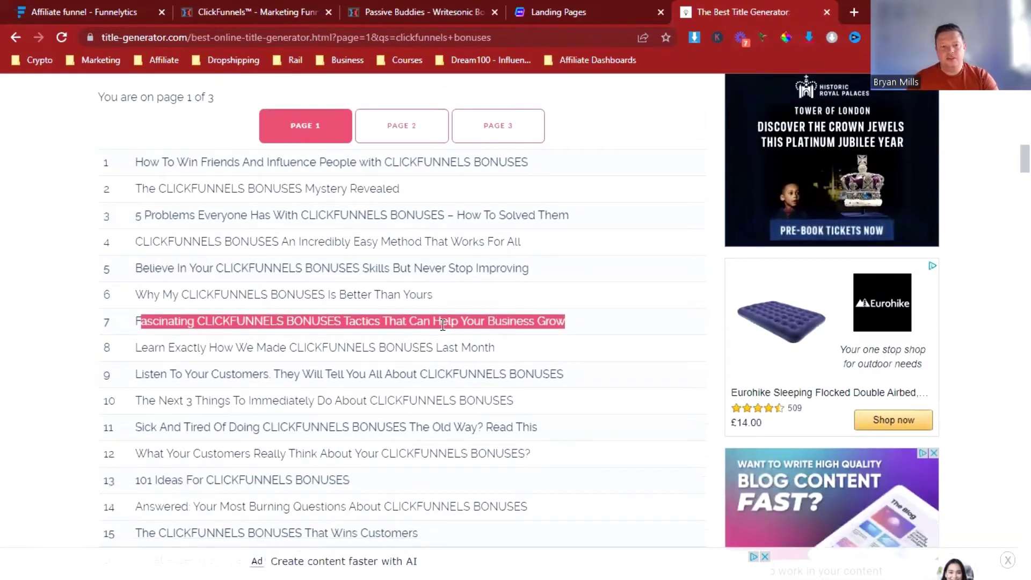
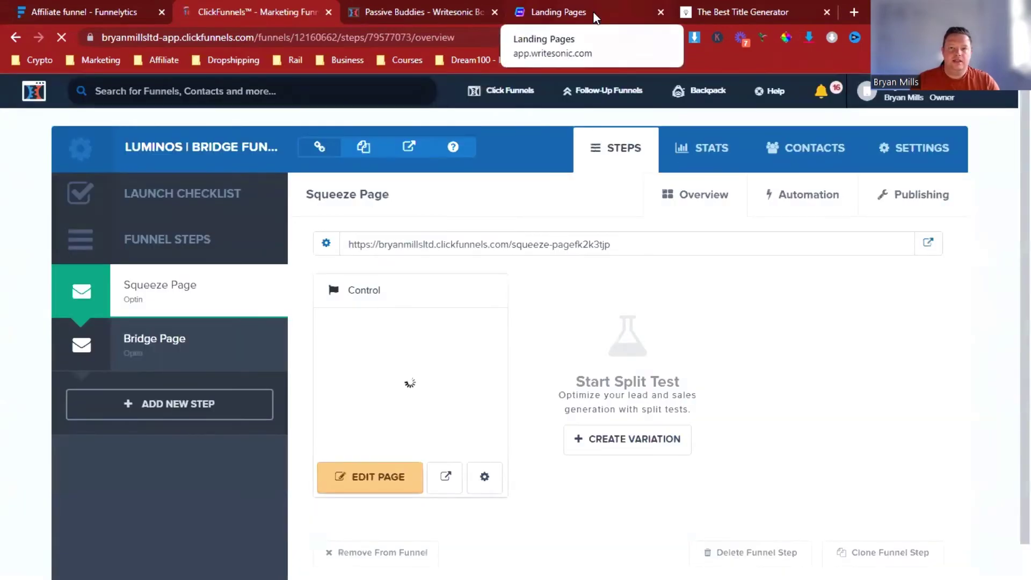
Step: Switch to Writesonic's Landing Pages template and review the Click funnels product name, description and three feature/benefit entries
click(595, 18)
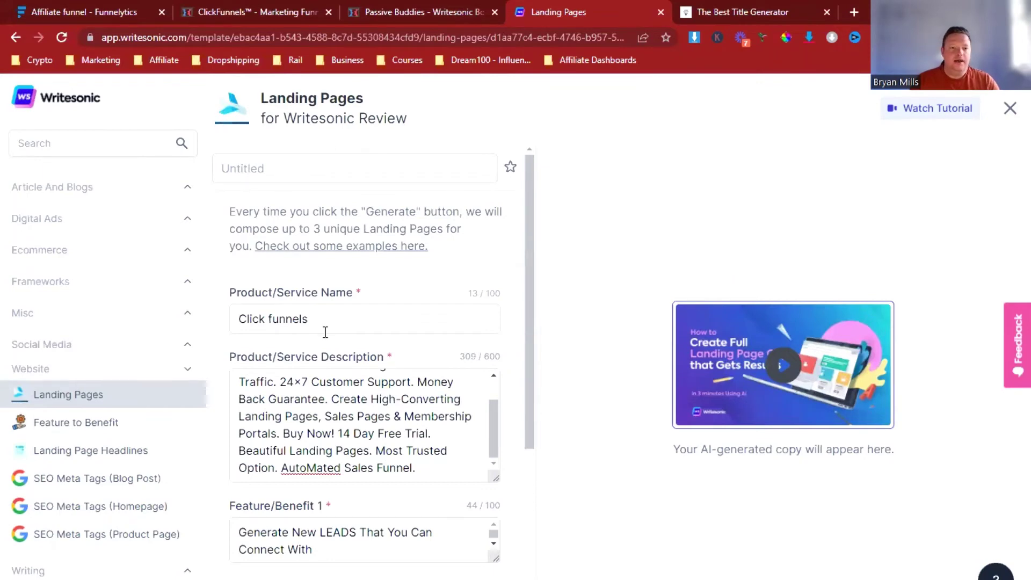
click(345, 312)
scroll(354, 301, down, 4)
scroll(364, 299, up, 4)
scroll(377, 408, up, 2)
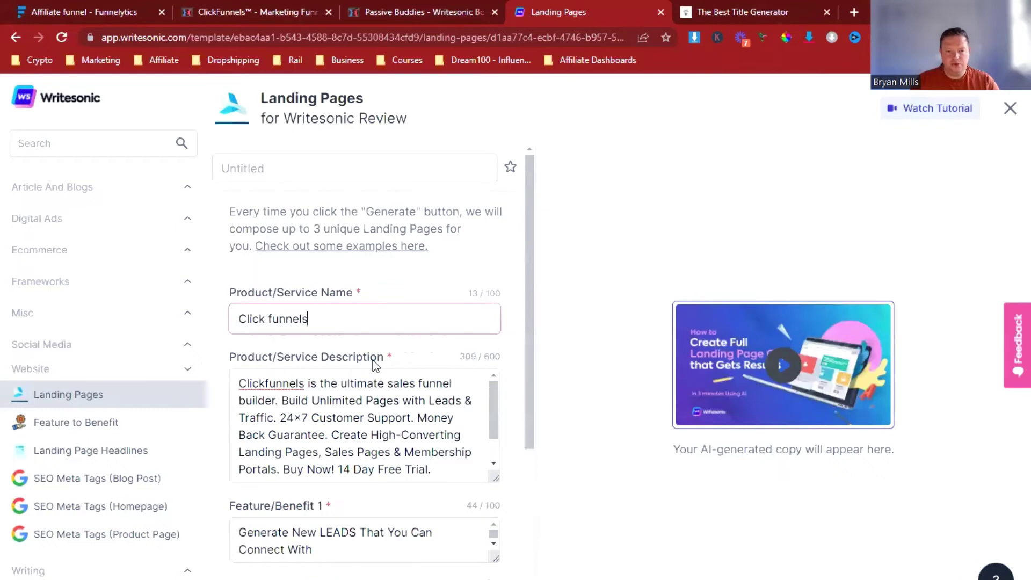
scroll(382, 414, down, 2)
scroll(337, 408, down, 3)
click(344, 413)
click(385, 482)
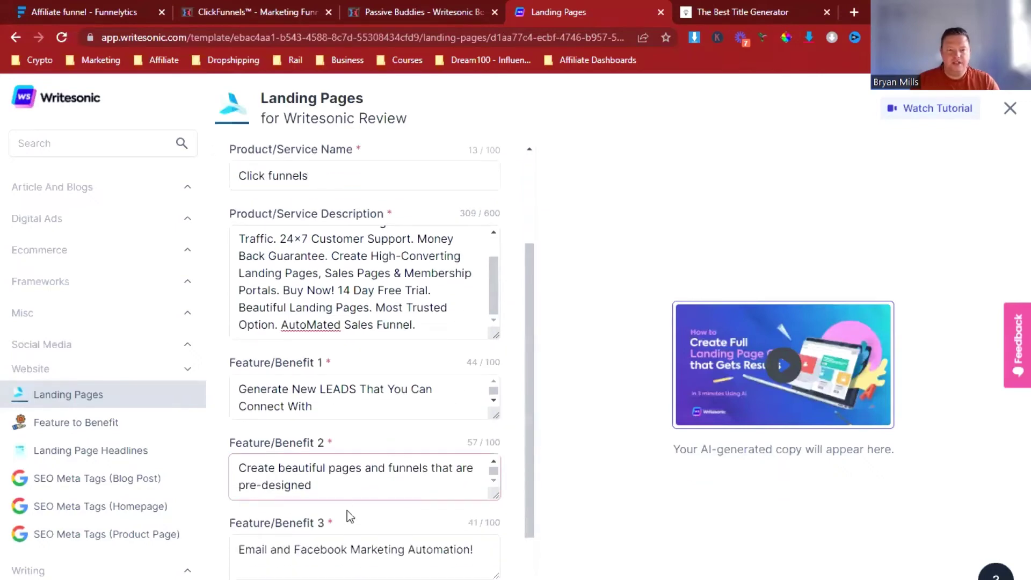
click(348, 556)
scroll(407, 447, down, 2)
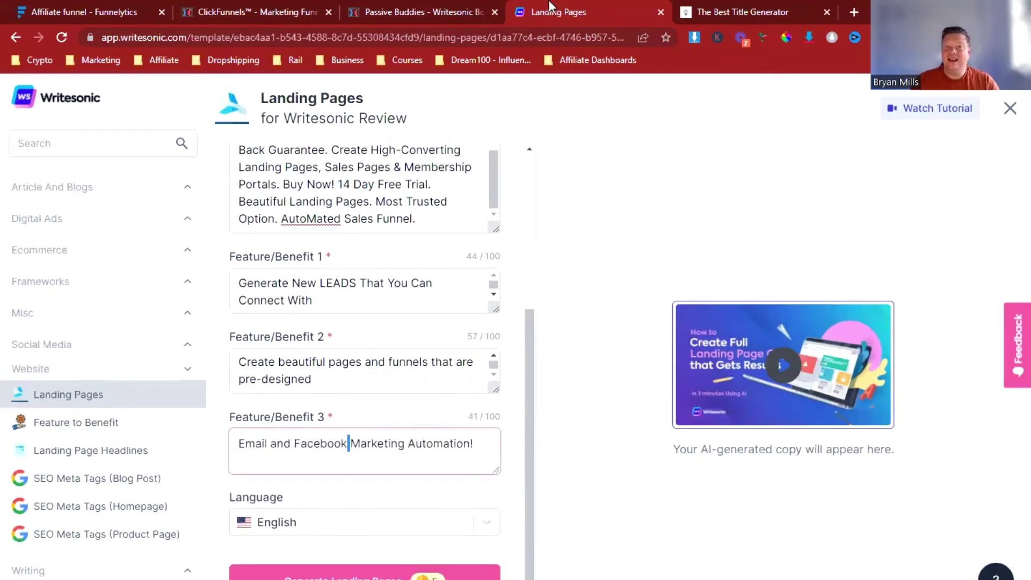
Step: Search Google for "clickfunnels" in a new tab and open the Click Funnels ad result, checking the Writesonic form while it loads
click(854, 12)
text(click)
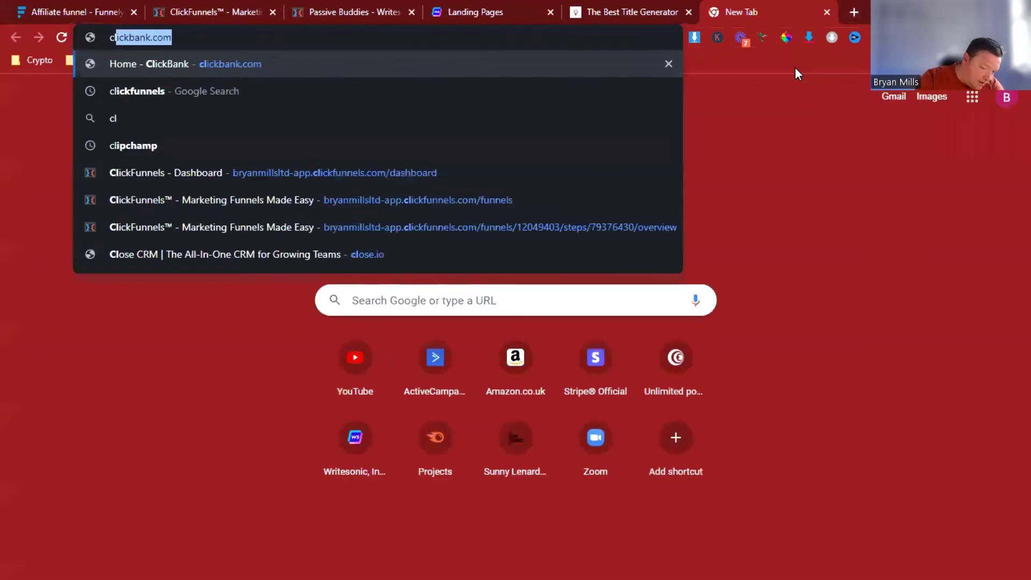
text(funnels)
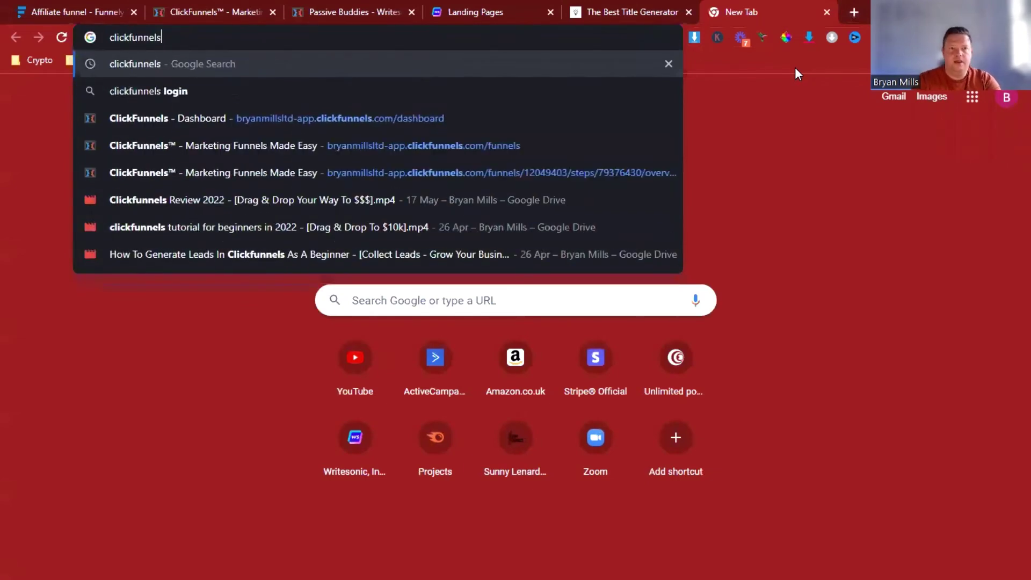
key(Return)
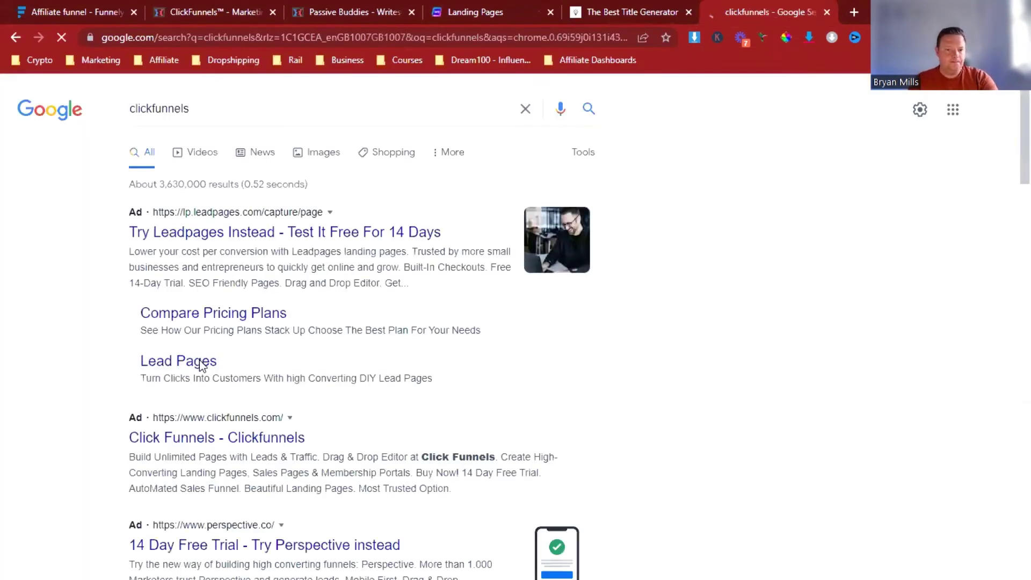
click(215, 437)
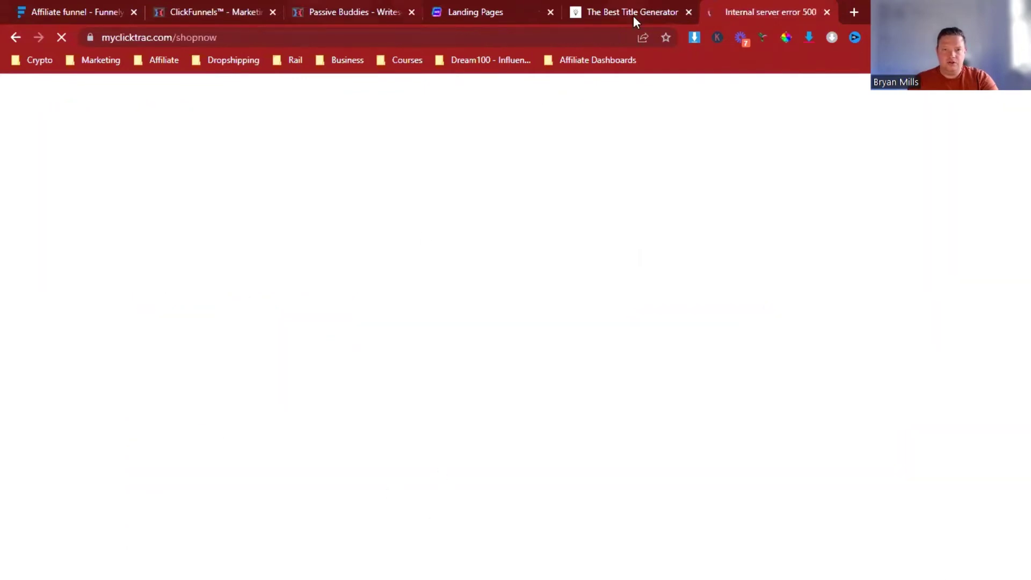
click(484, 12)
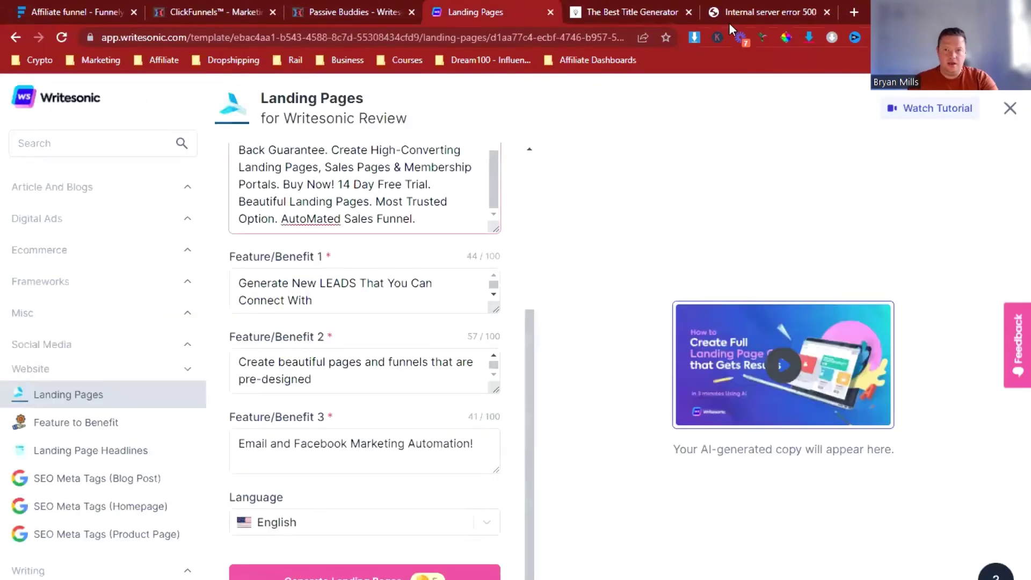
click(736, 16)
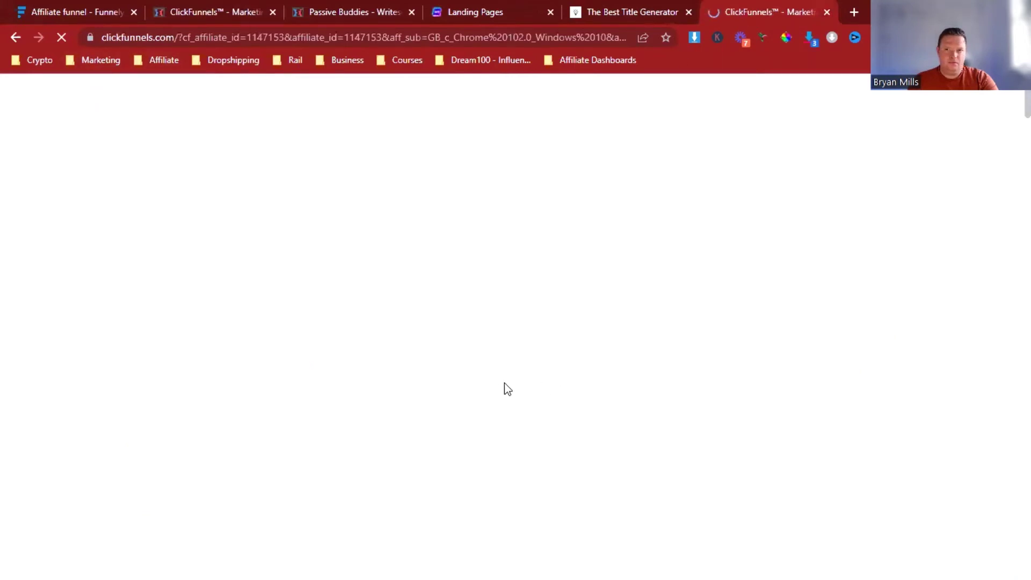
Step: Find the Generate Leads section on the ClickFunnels sales page and highlight the wording used for the first benefit
scroll(886, 359, down, 5)
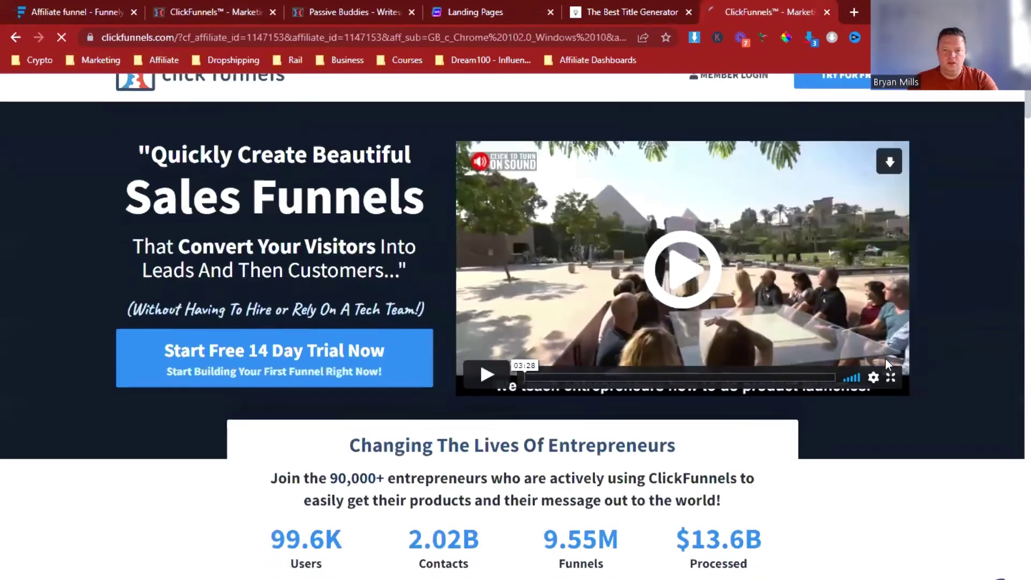
scroll(887, 364, down, 6)
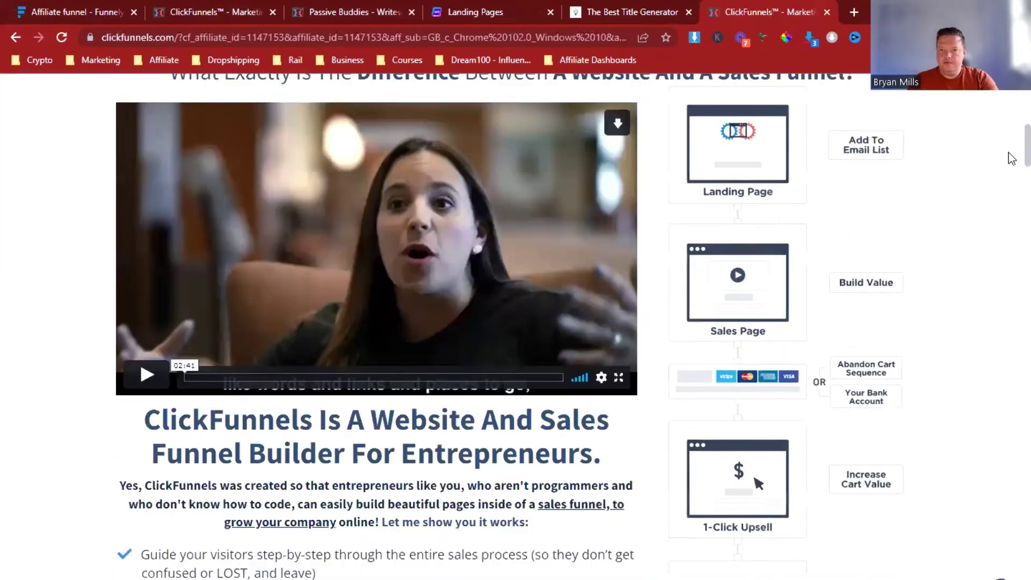
drag(1012, 156, 1008, 246)
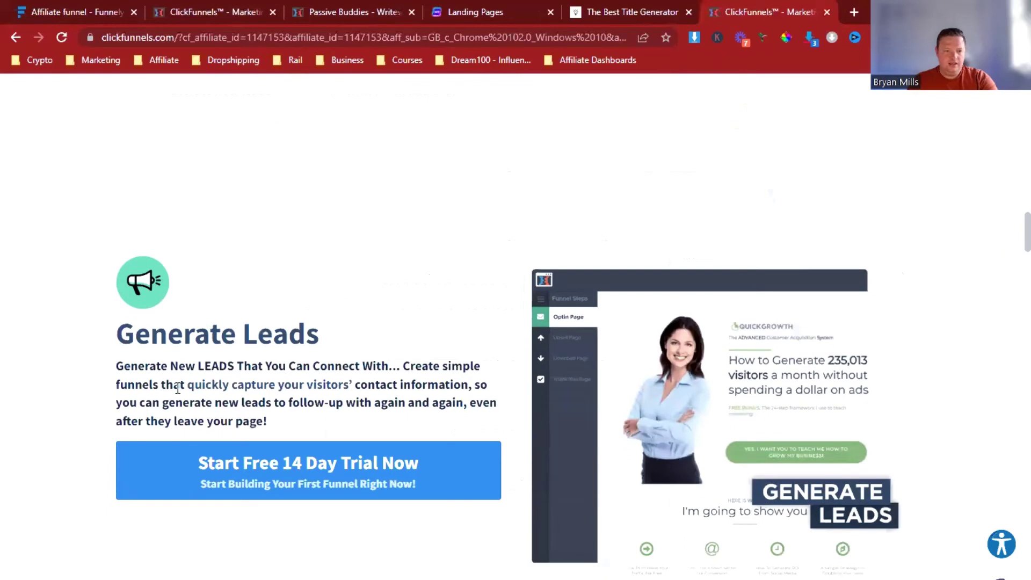
drag(198, 370, 315, 371)
click(1011, 252)
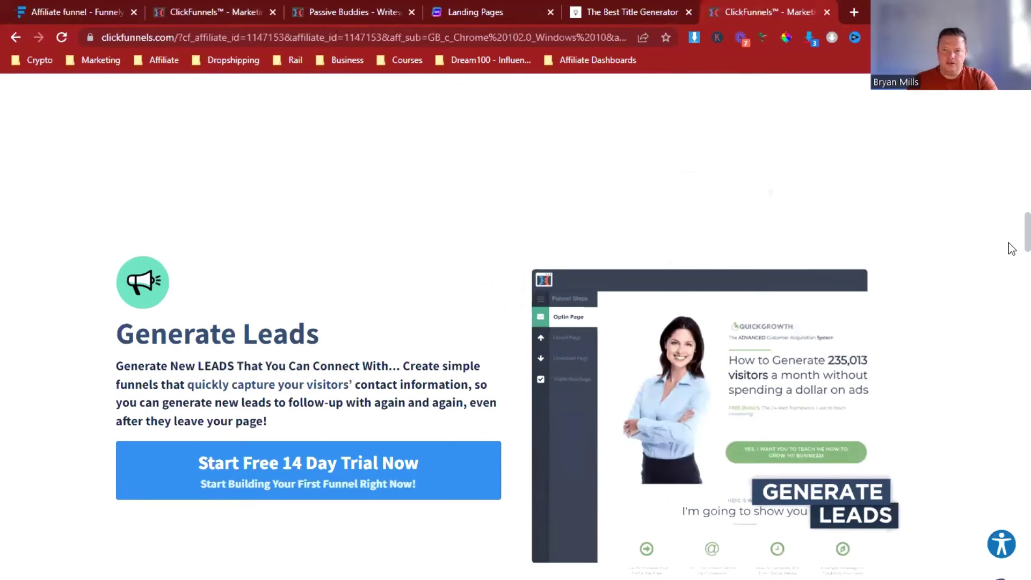
Step: Find the Sell Your Products section and highlight the sentence about beautiful pages and funnels used for the second benefit
scroll(1010, 249, down, 8)
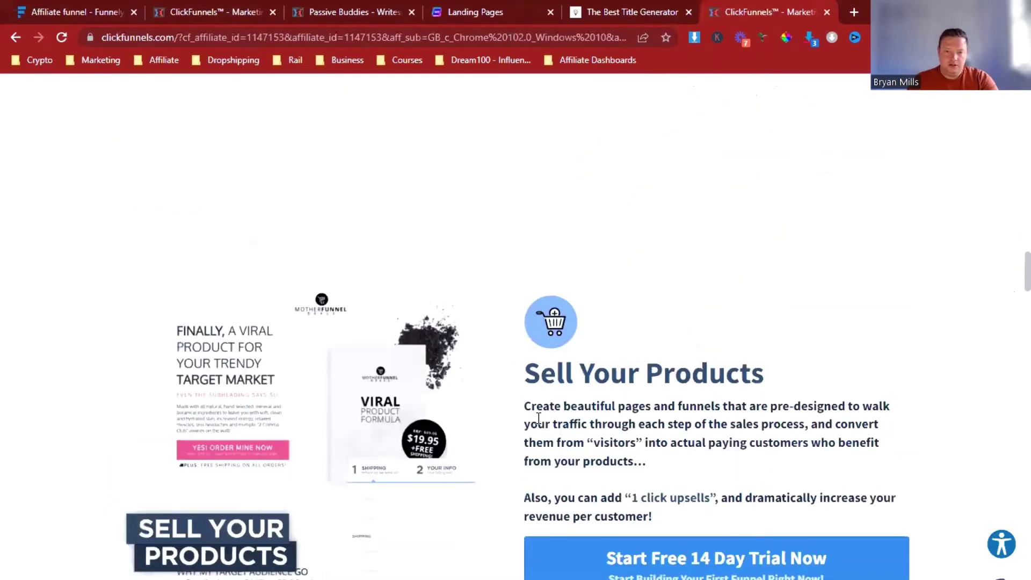
drag(531, 410, 701, 407)
click(751, 412)
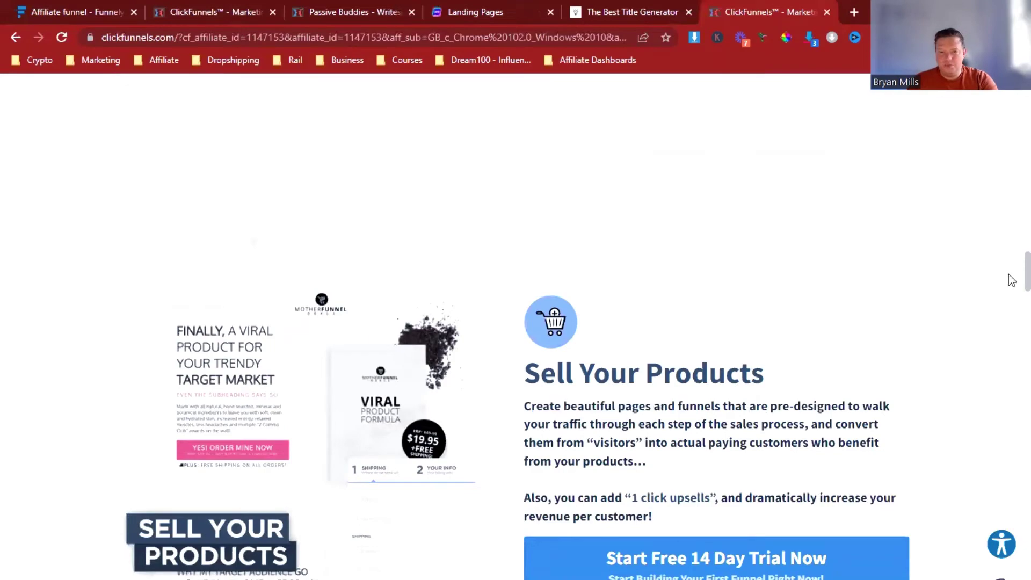
Step: Find the Try ClickFunnels For Free checklist on the sales page and highlight the Email and Facebook Marketing Automation wording used for the third benefit
scroll(1010, 301, down, 15)
scroll(241, 322, up, 1)
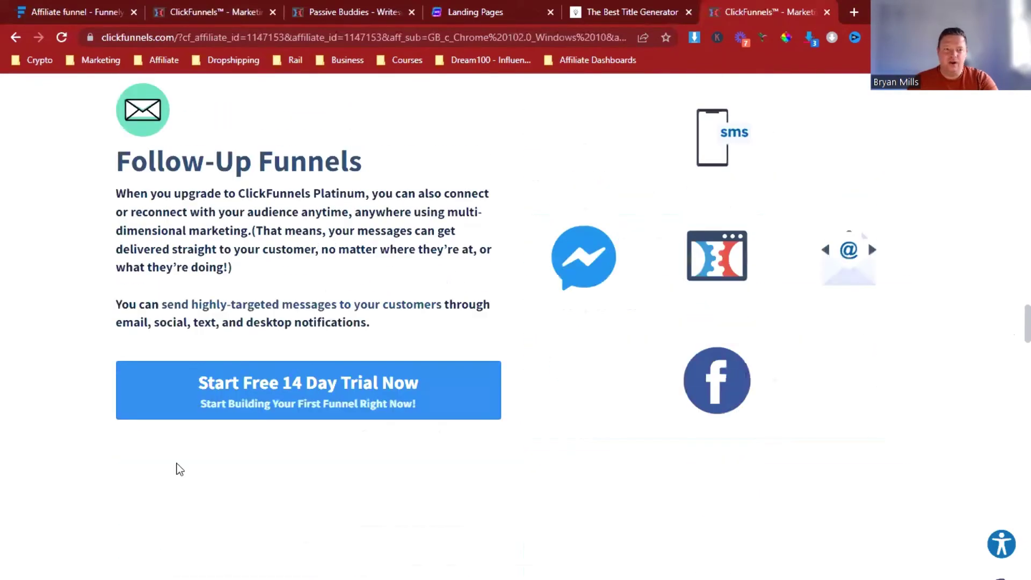
scroll(195, 442, up, 3)
scroll(552, 394, down, 14)
scroll(552, 388, down, 14)
scroll(660, 327, down, 4)
drag(836, 240, 692, 238)
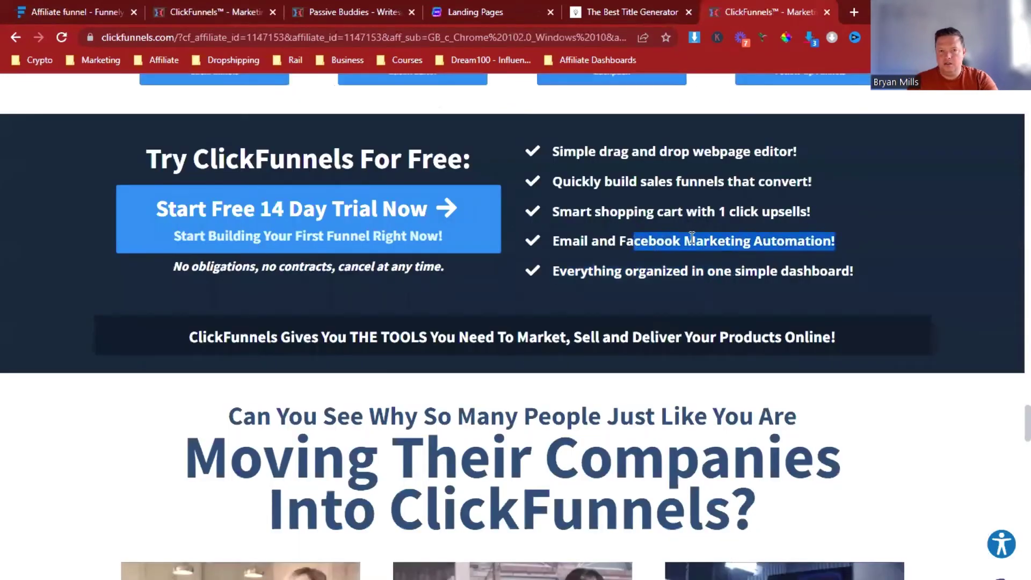
Step: Recheck the product name, description and three benefits in Writesonic's Landing Pages form, and generate the landing page copy in English
click(508, 13)
click(352, 449)
click(385, 203)
scroll(385, 215, up, 1)
scroll(508, 252, up, 4)
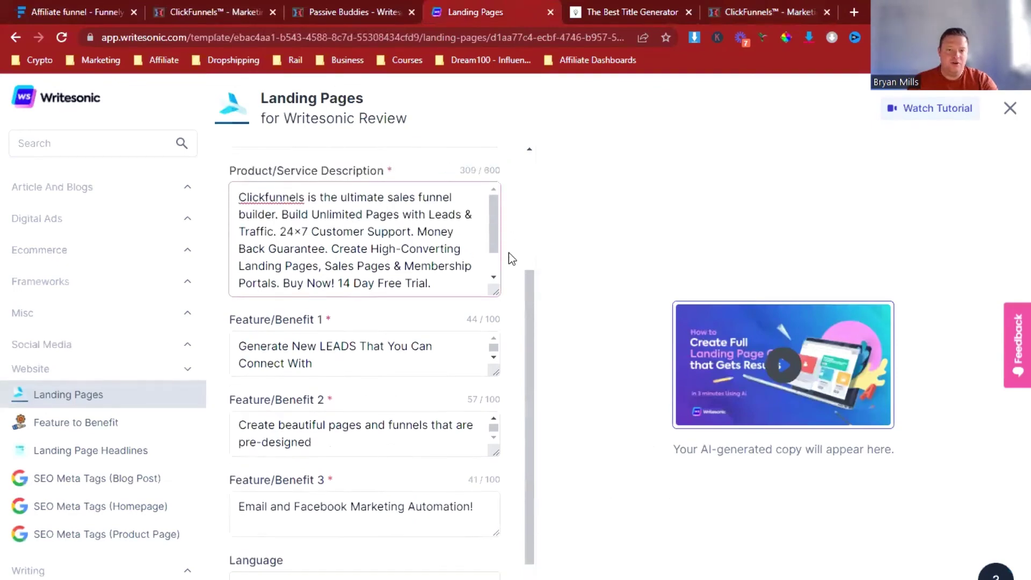
click(266, 284)
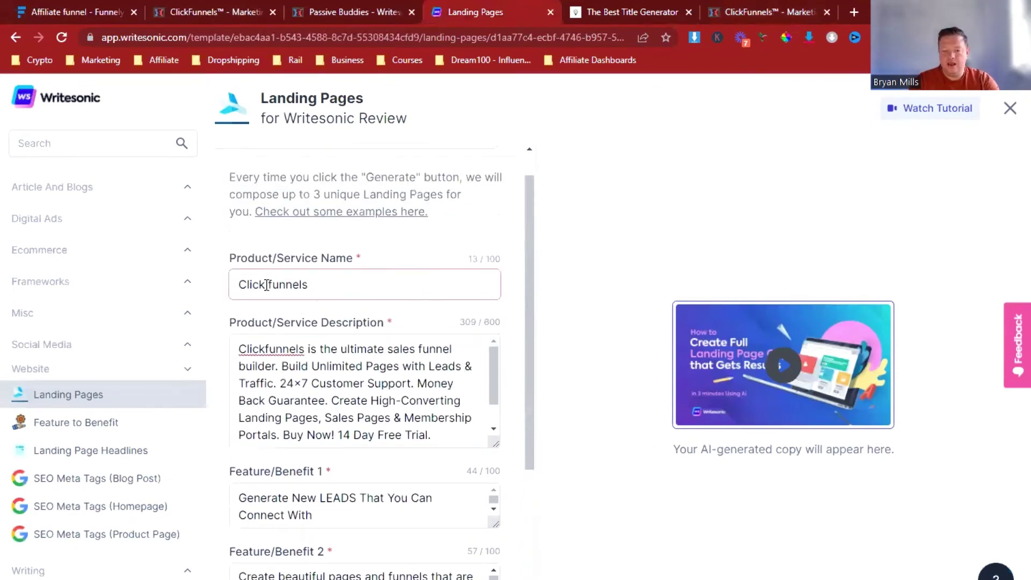
click(519, 330)
scroll(518, 336, down, 4)
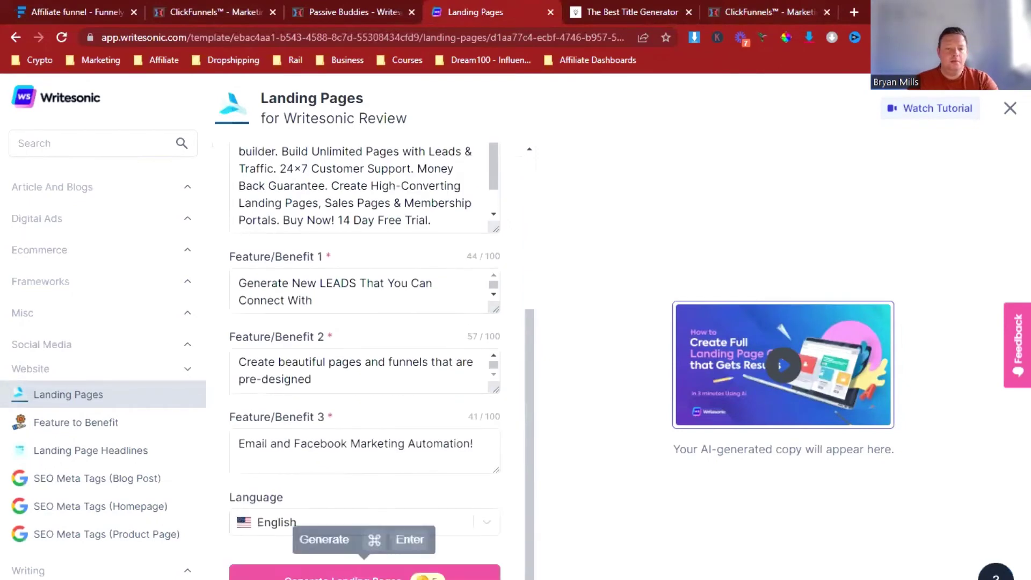
key(ctrl+Return)
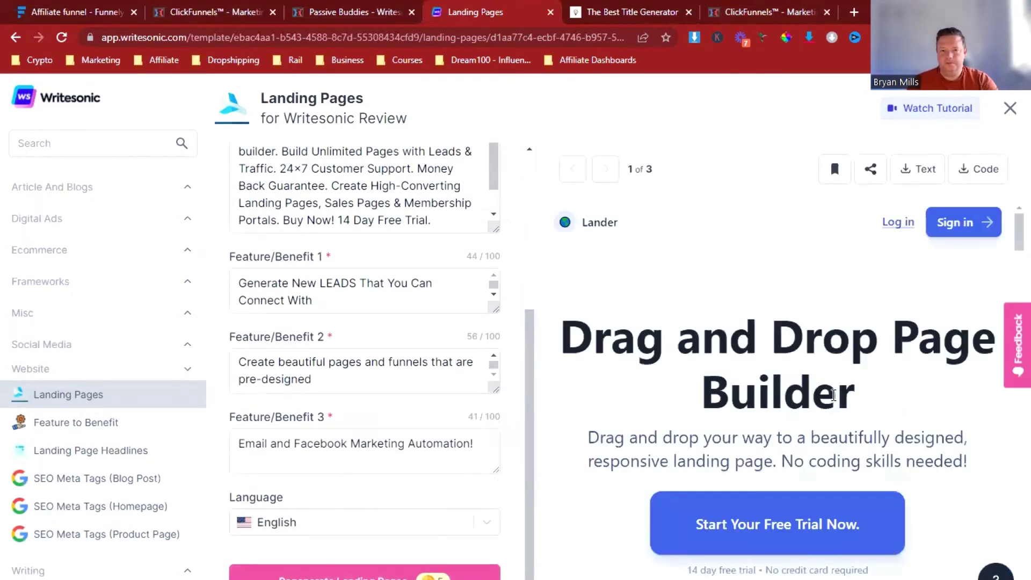
Step: Review the sections of the first of the three generated landing pages
scroll(871, 406, down, 10)
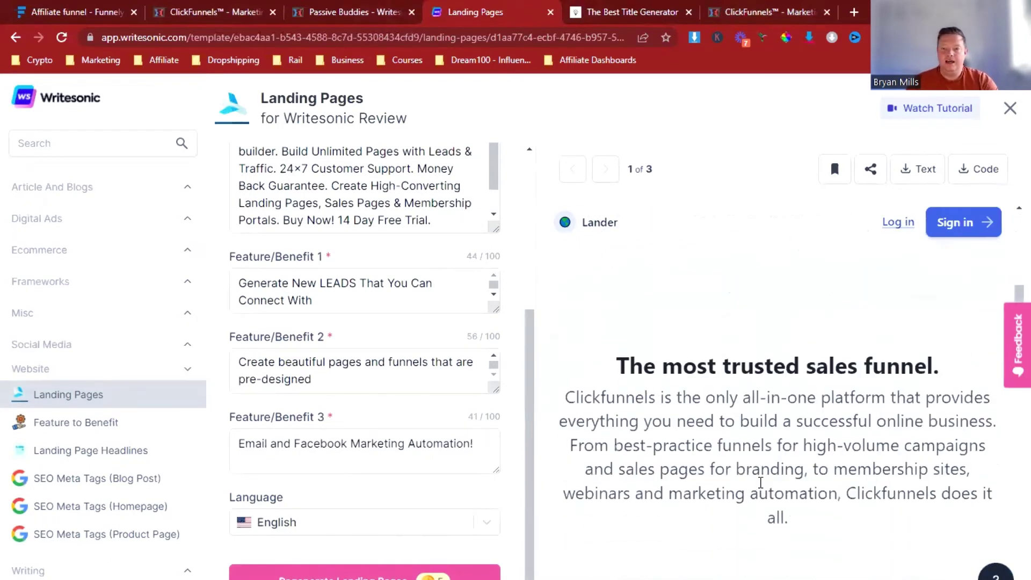
scroll(768, 483, down, 5)
scroll(766, 481, up, 15)
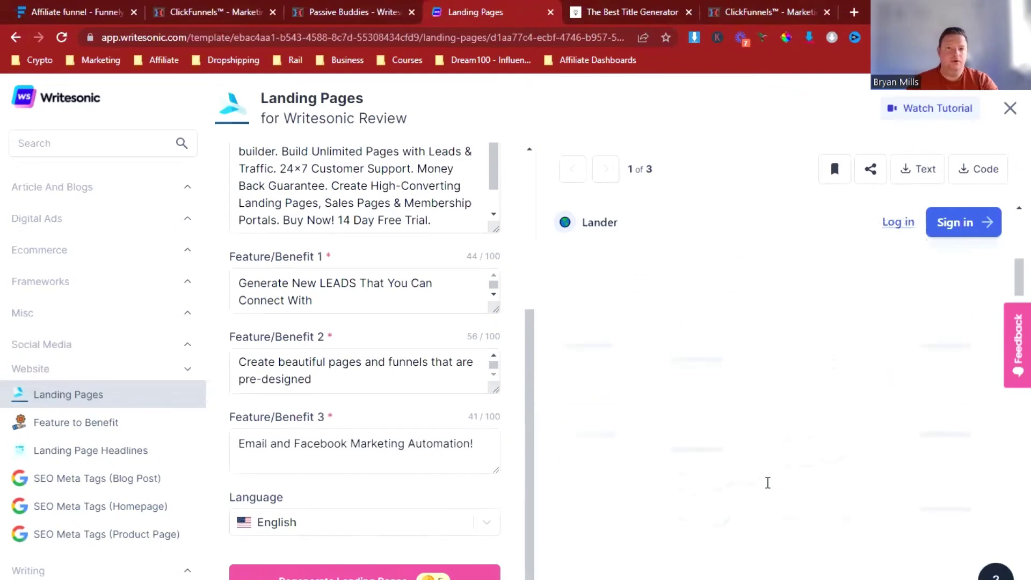
Step: Open the funnel's Bridge Page in the ClickFunnels editor and copy the "Drag and Drop Page Builder" headline from Writesonic for it
click(215, 16)
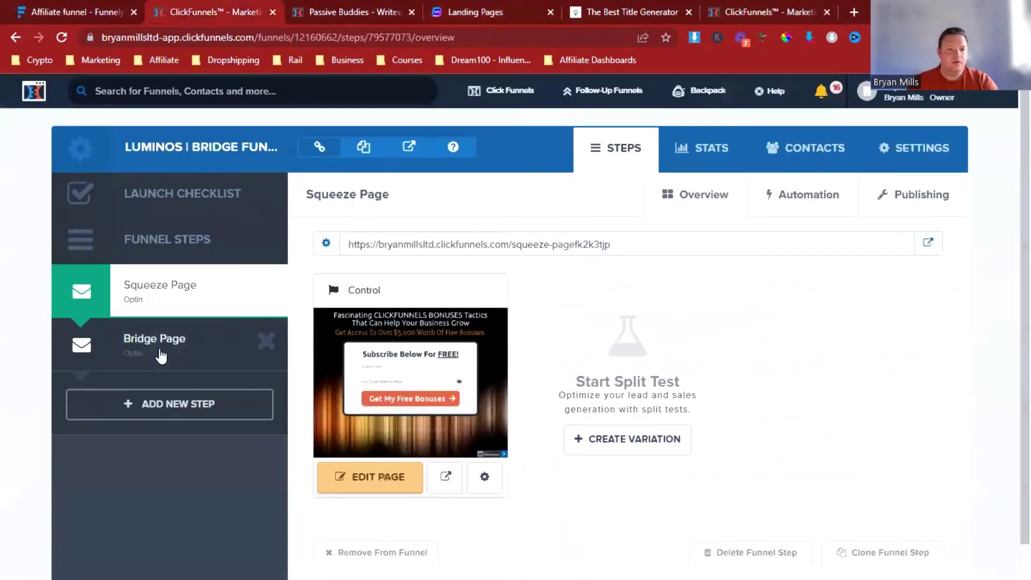
click(605, 438)
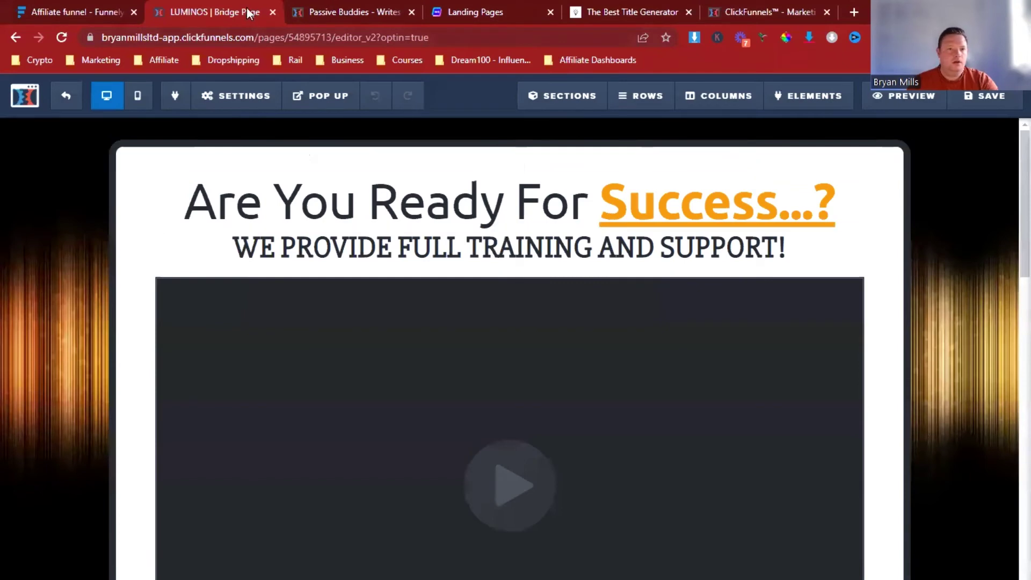
click(477, 10)
drag(889, 404, 573, 338)
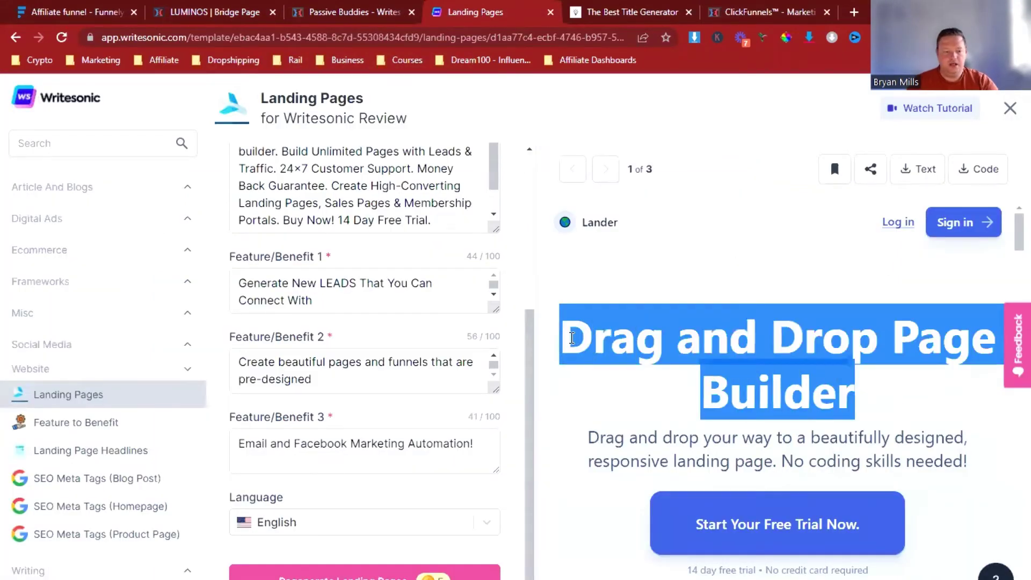
click(317, 12)
click(263, 15)
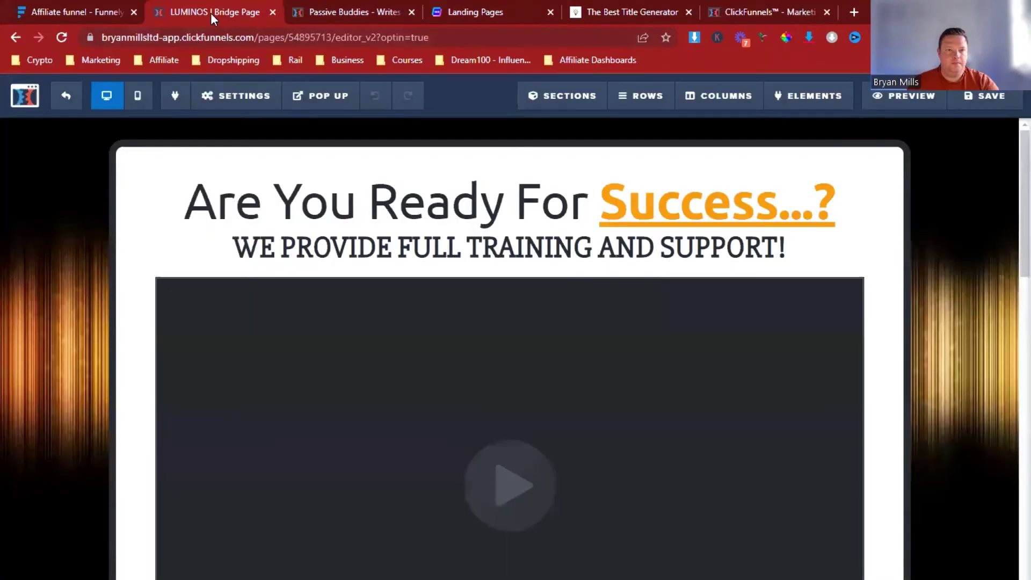
Step: Replace the whole main headline at the start of the Bridge Page with "Drag And Drop Page Builder"
click(759, 202)
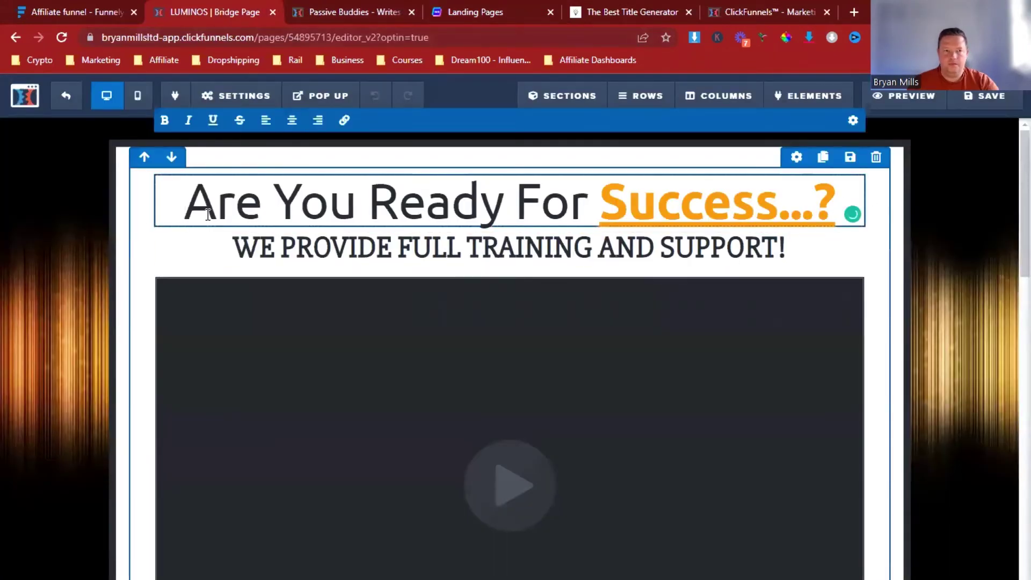
drag(174, 205, 845, 250)
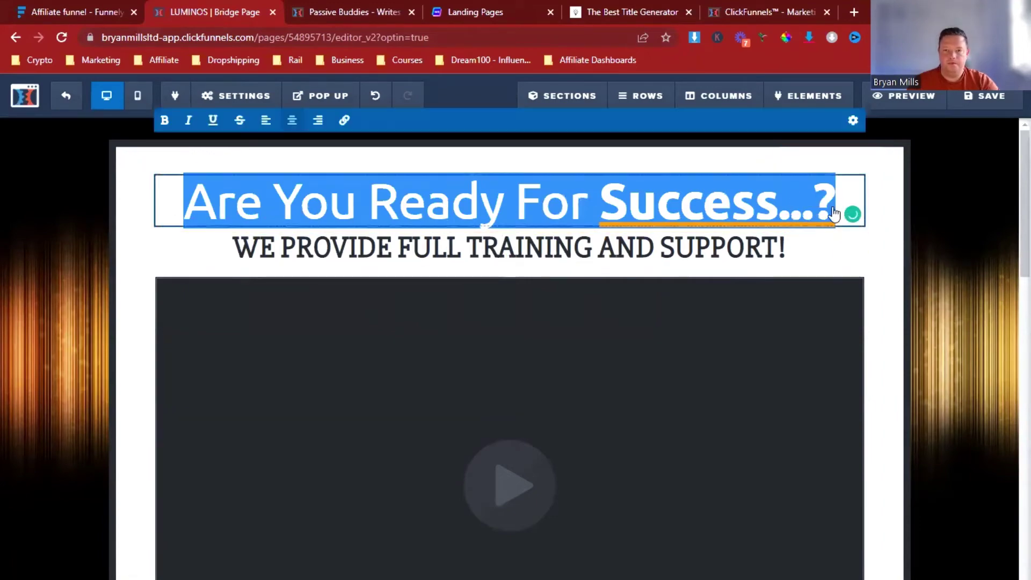
click(853, 213)
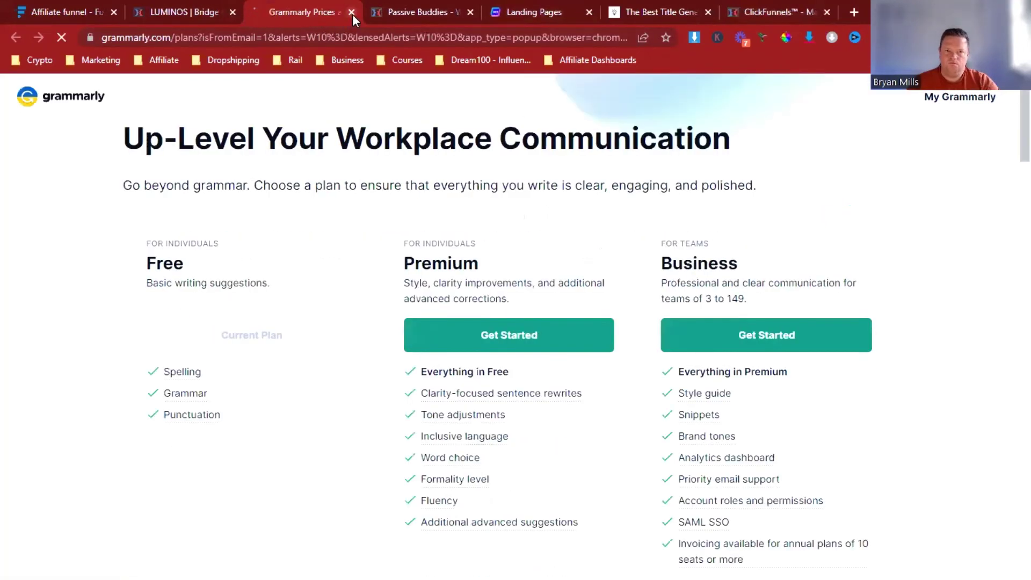
click(352, 12)
click(179, 203)
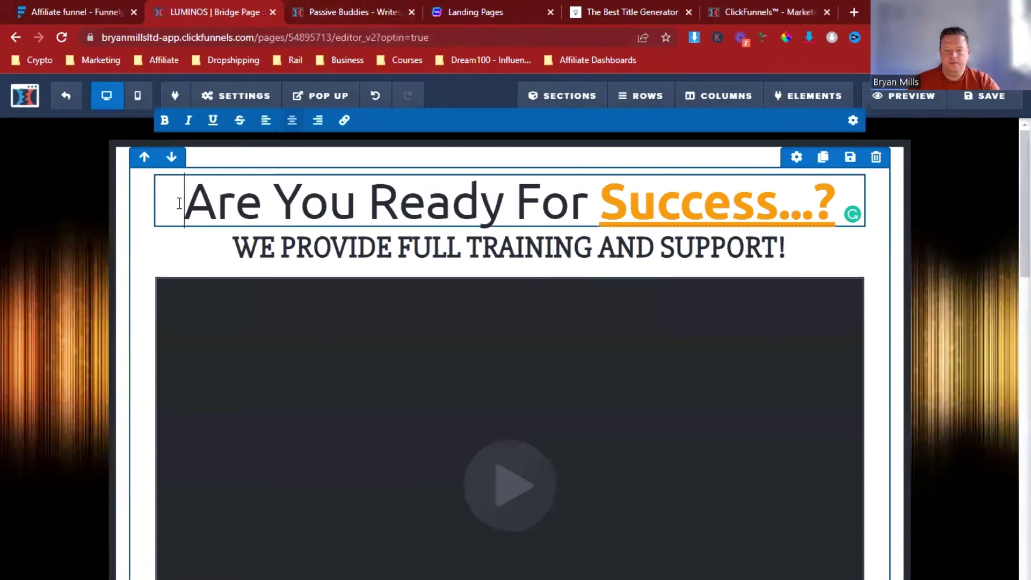
key(Delete)
key(Delete)
key(Delete)
key(Delete)
key(Delete)
key(Delete)
key(Delete)
key(Delete)
key(Delete)
key(Delete)
key(Delete)
key(Delete)
key(Delete)
key(Delete)
key(Delete)
key(Delete)
key(Delete)
key(Delete)
key(Delete)
key(Delete)
key(Delete)
key(Delete)
key(Delete)
key(Delete)
key(Delete)
key(Delete)
key(Delete)
key(Delete)
key(Delete)
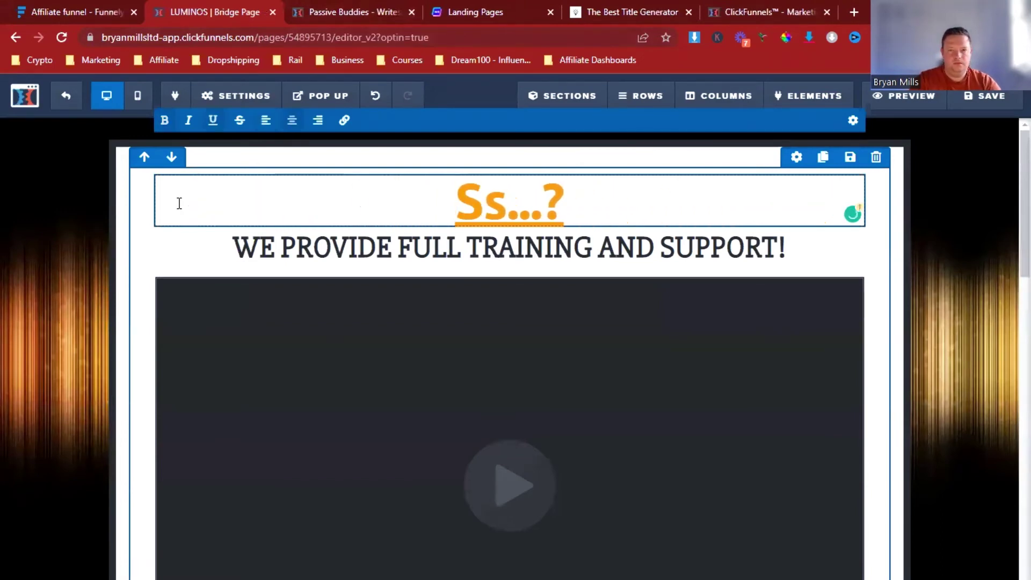
text(Drag And Drop Page Builder)
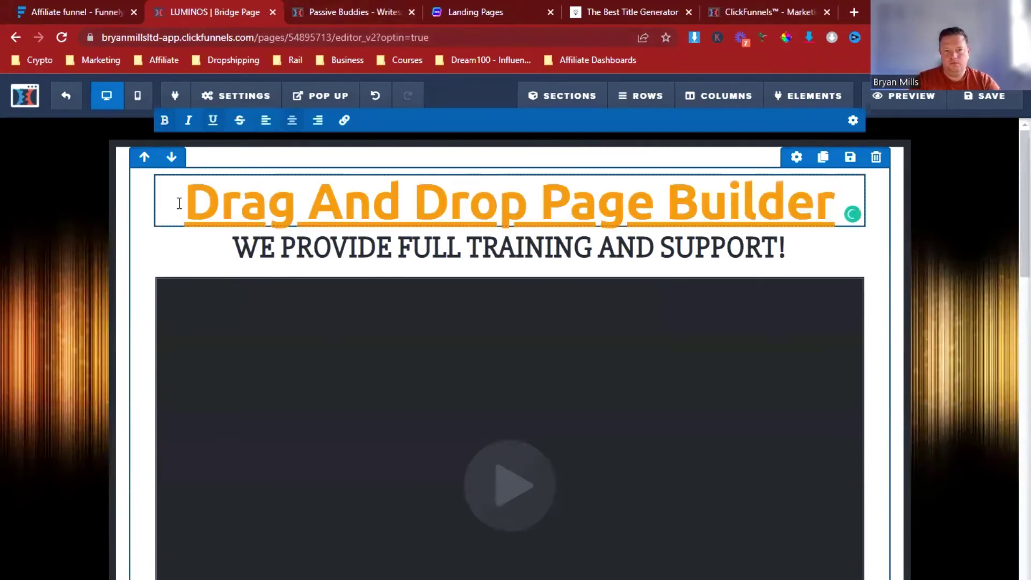
Step: Copy the sentence under Writesonic's generated headline, close the Writesonic bonuses preview page and return to the Bridge Page editor
click(443, 10)
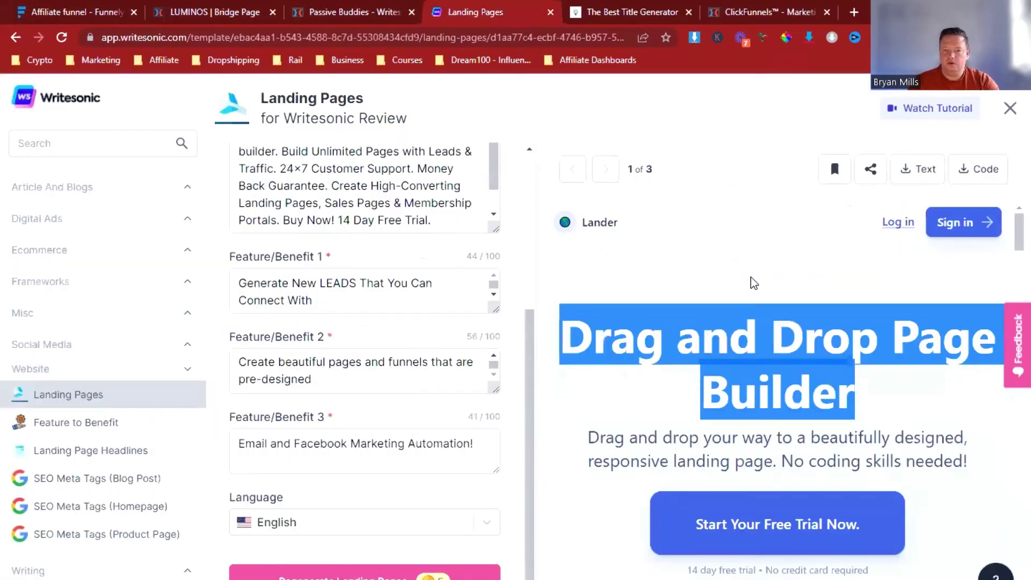
drag(972, 460, 591, 439)
click(387, 8)
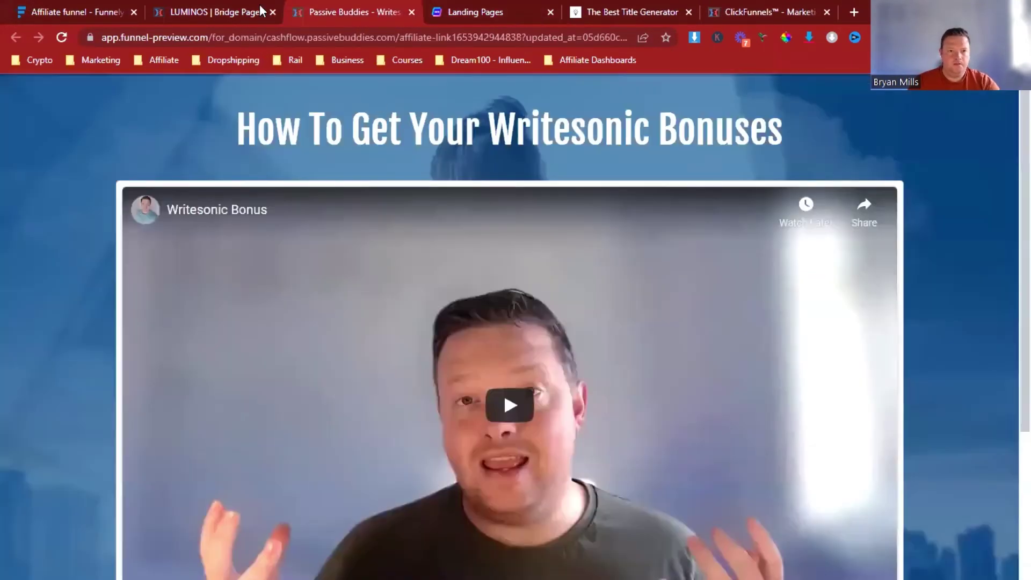
click(411, 12)
click(243, 7)
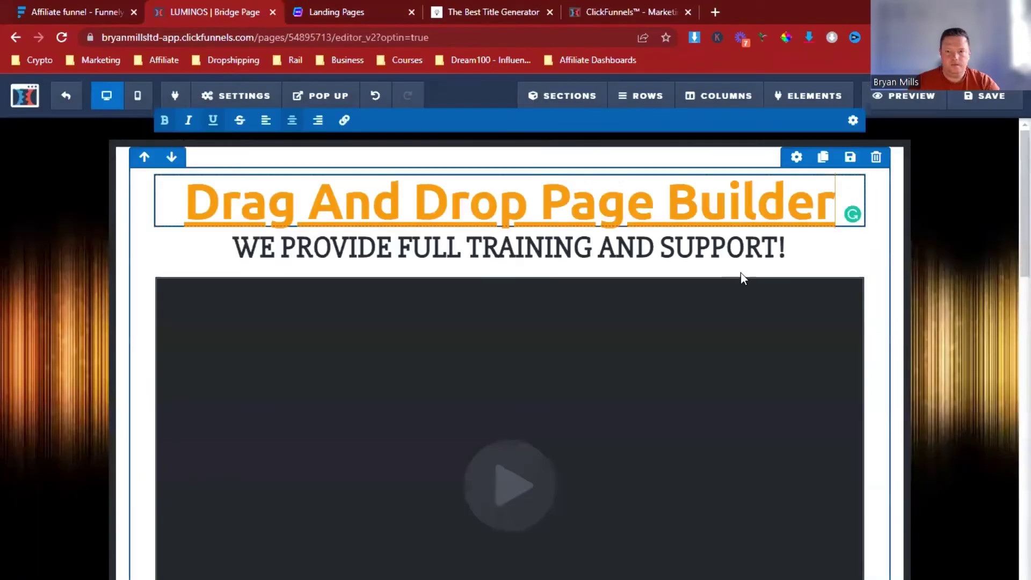
Step: Replace the subheadline with "Drag And Drop Your Way To A Beautifully Designed, Responsive Landing Page. No Coding Skills Needed!"
click(809, 255)
drag(797, 246, 268, 242)
text(Drag And Drop Your Way To A Beautifully Designed, Responsive Landing Page. No Coding Skills Needed!)
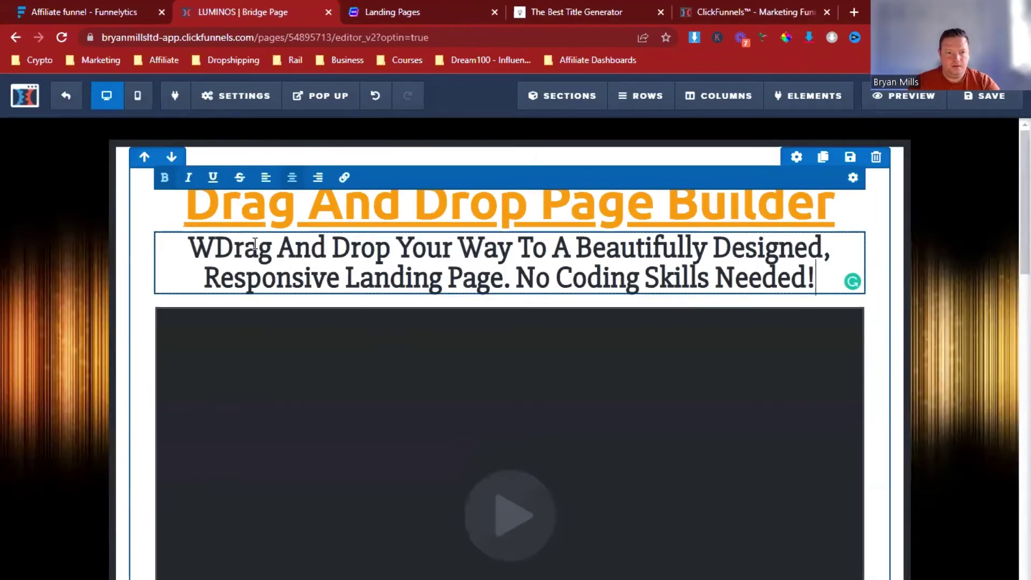
click(214, 251)
key(BackSpace)
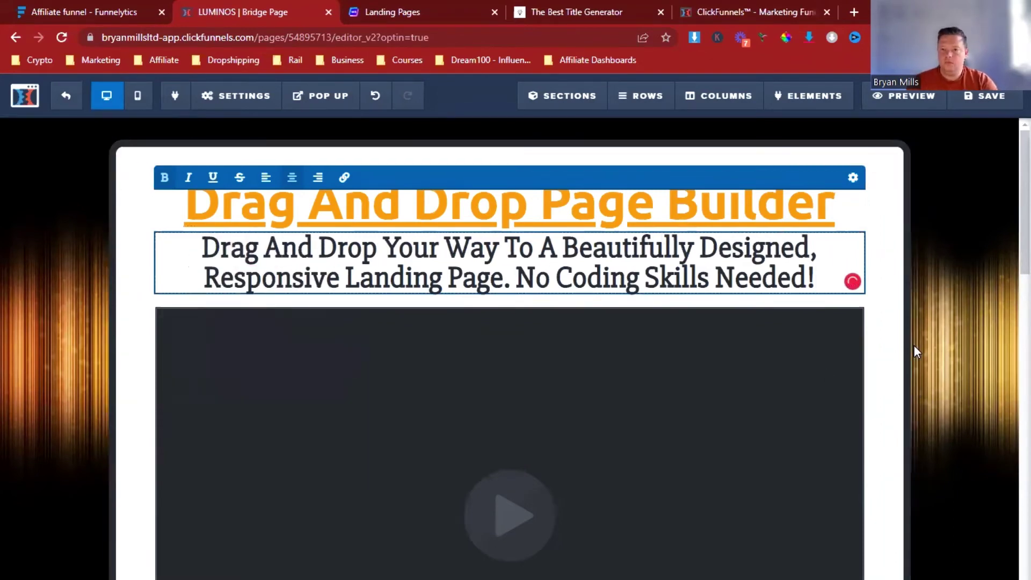
Step: Look through the rest of the Bridge Page, from the video placeholder to the footer, for places that need new copy
scroll(919, 360, down, 4)
scroll(750, 414, up, 3)
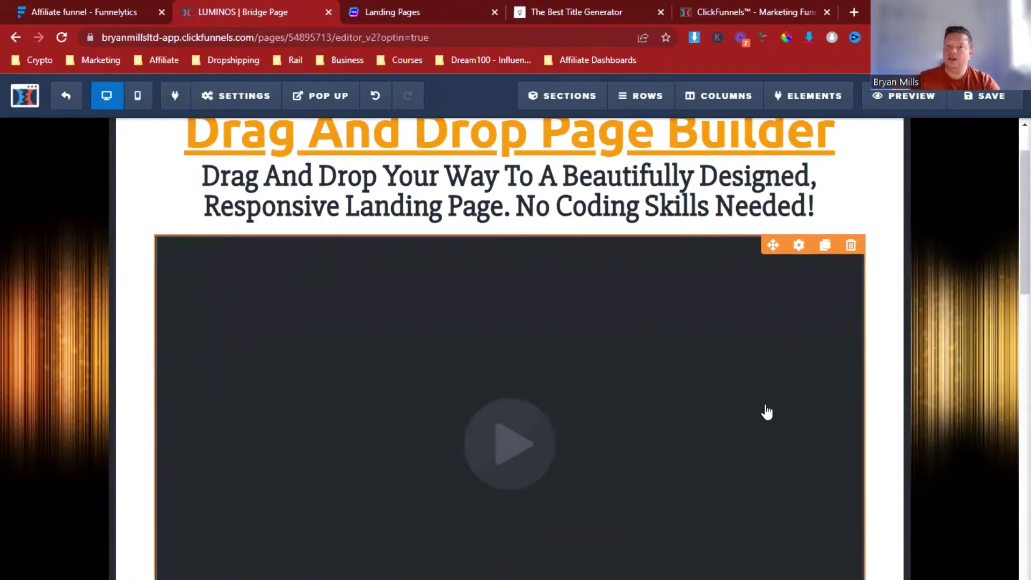
scroll(766, 412, down, 15)
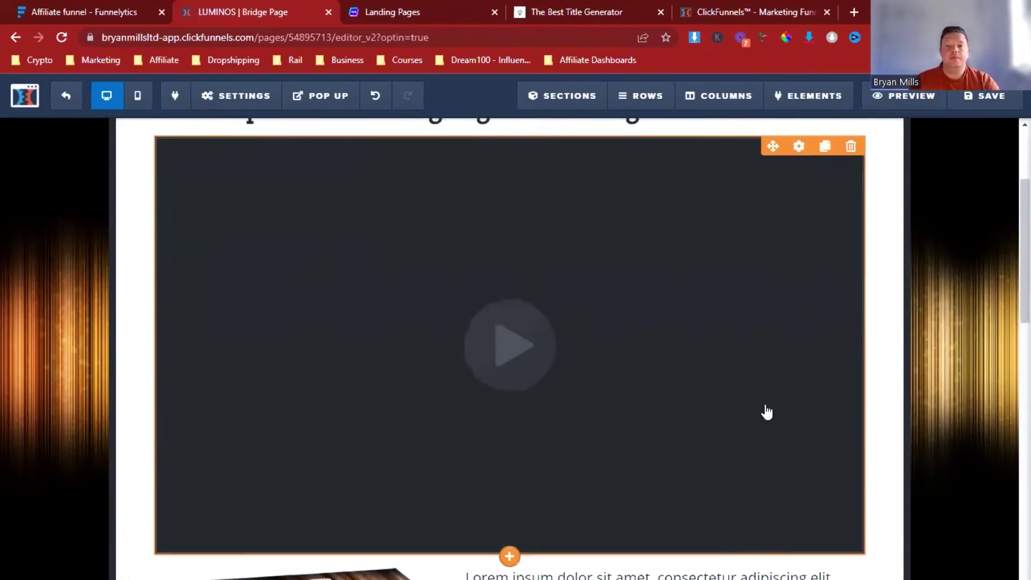
scroll(724, 508, down, 5)
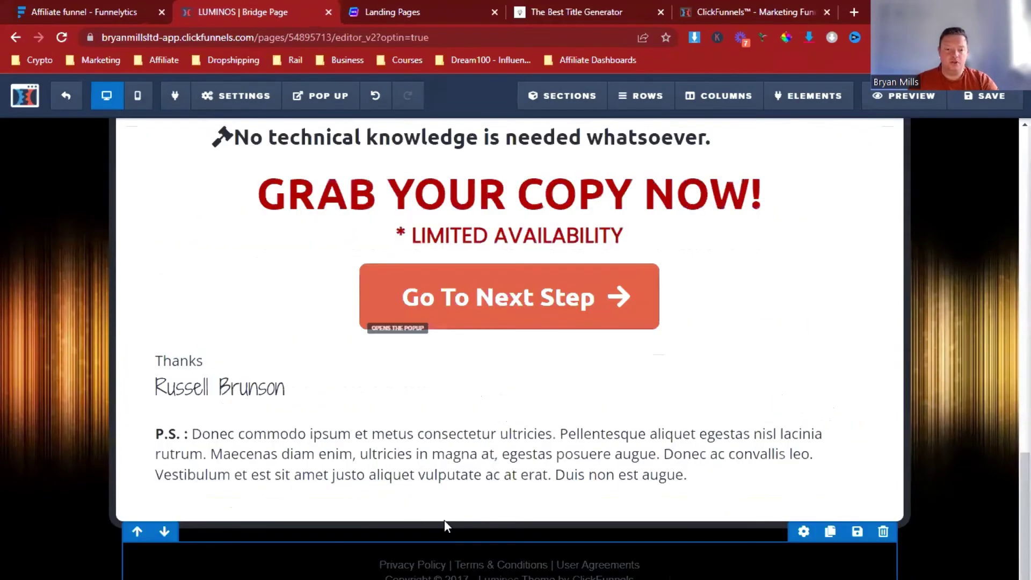
scroll(498, 419, up, 12)
scroll(634, 185, up, 2)
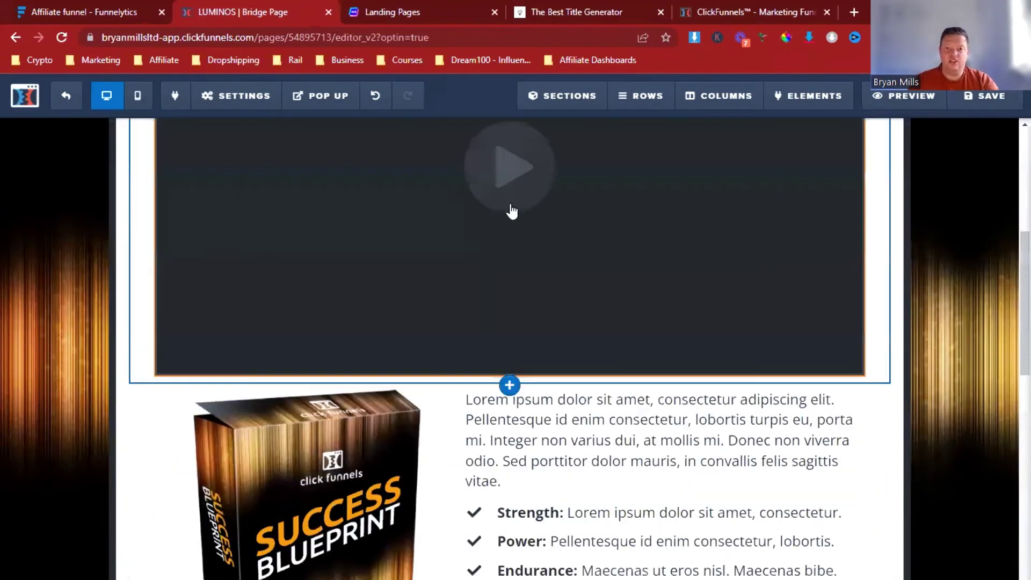
scroll(617, 336, up, 3)
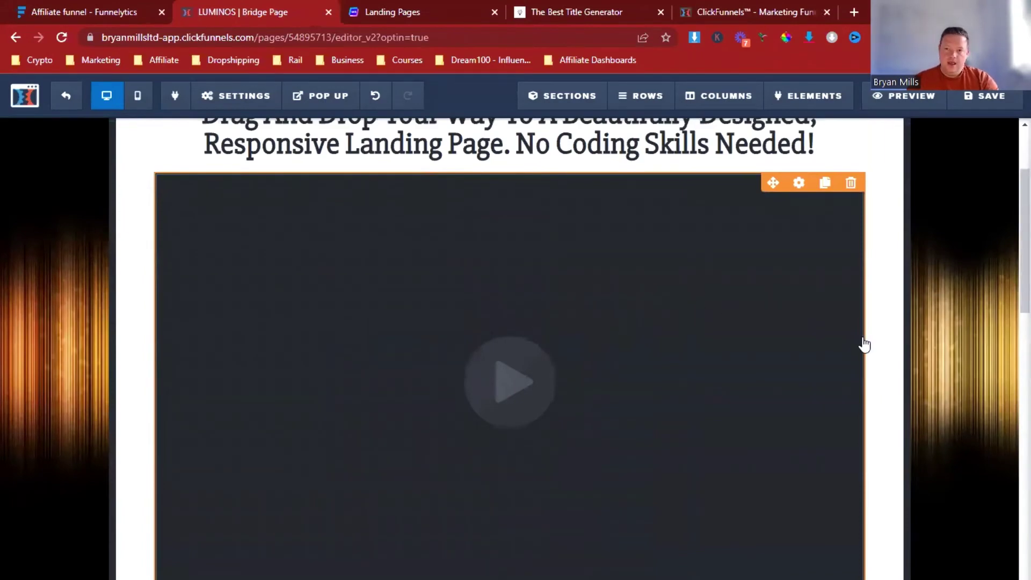
scroll(913, 349, down, 2)
scroll(945, 353, down, 3)
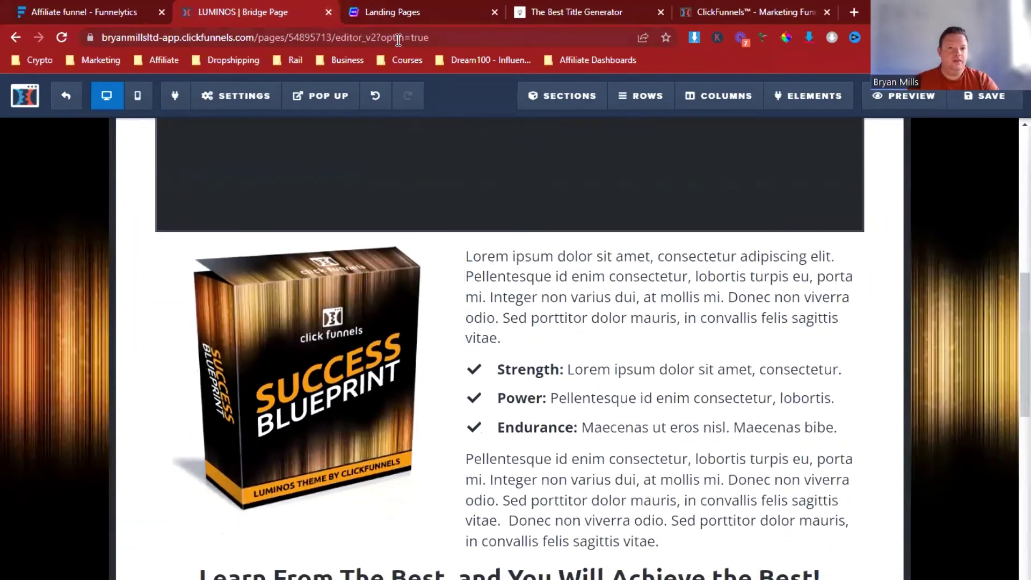
Step: Copy the paragraph under "The most trusted sales funnel." from the landing page generated in Writesonic
key(ctrl+Tab)
scroll(868, 396, down, 5)
scroll(870, 401, down, 3)
scroll(870, 400, up, 3)
drag(794, 519, 560, 401)
key(ctrl+c)
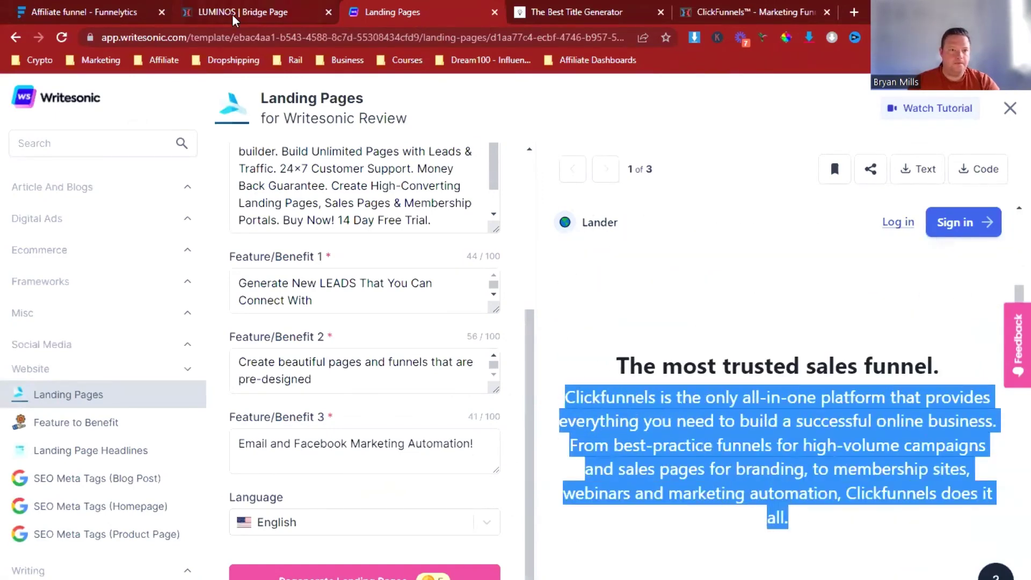
Step: Add a headline element directly below the video on the Bridge Page
click(314, 11)
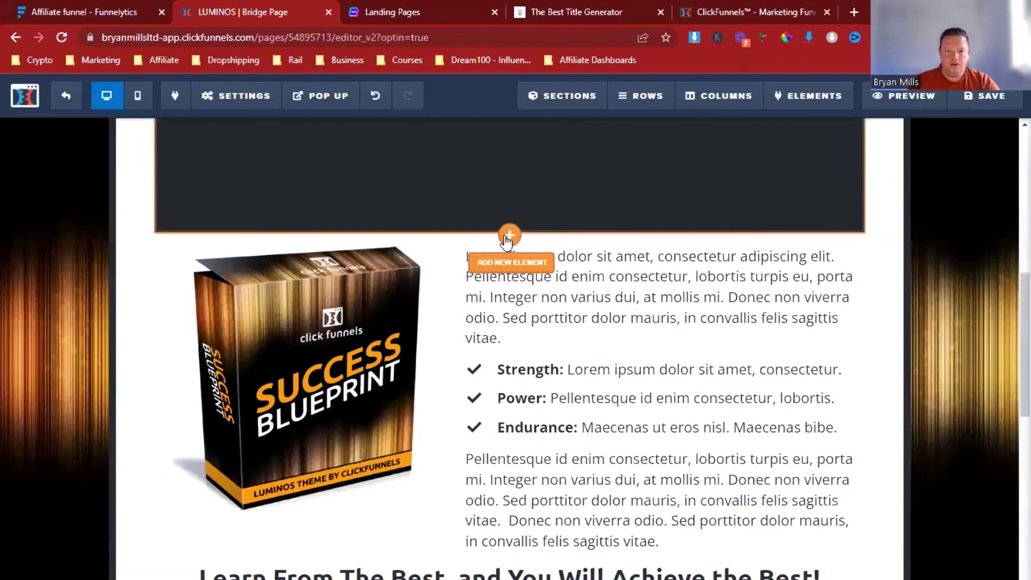
click(514, 232)
click(762, 226)
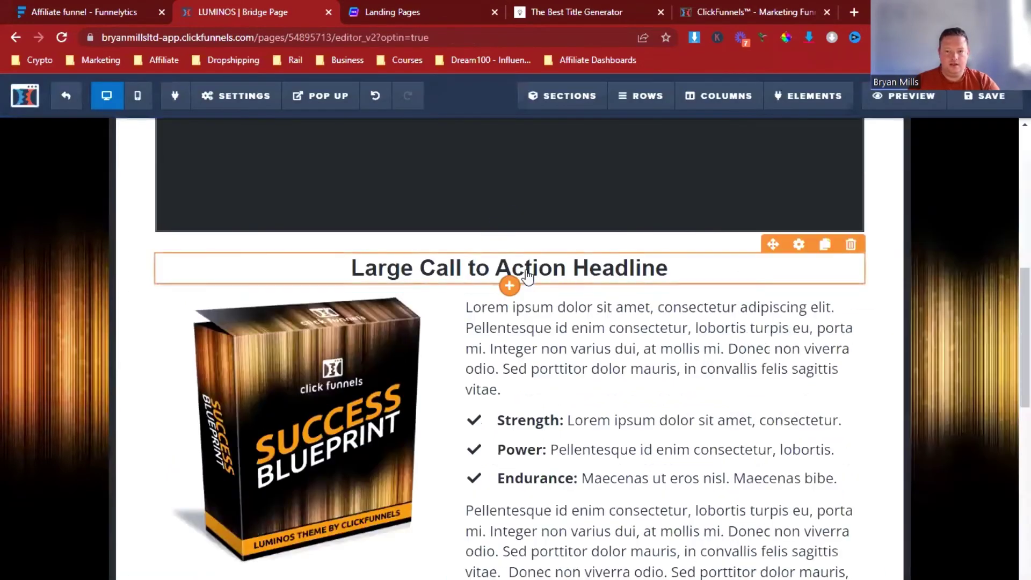
Step: Add a sub-headline element below the new headline and replace its placeholder text with the copied Clickfunnels all-in-one platform paragraph
click(512, 280)
click(859, 236)
click(616, 304)
key(ctrl+a)
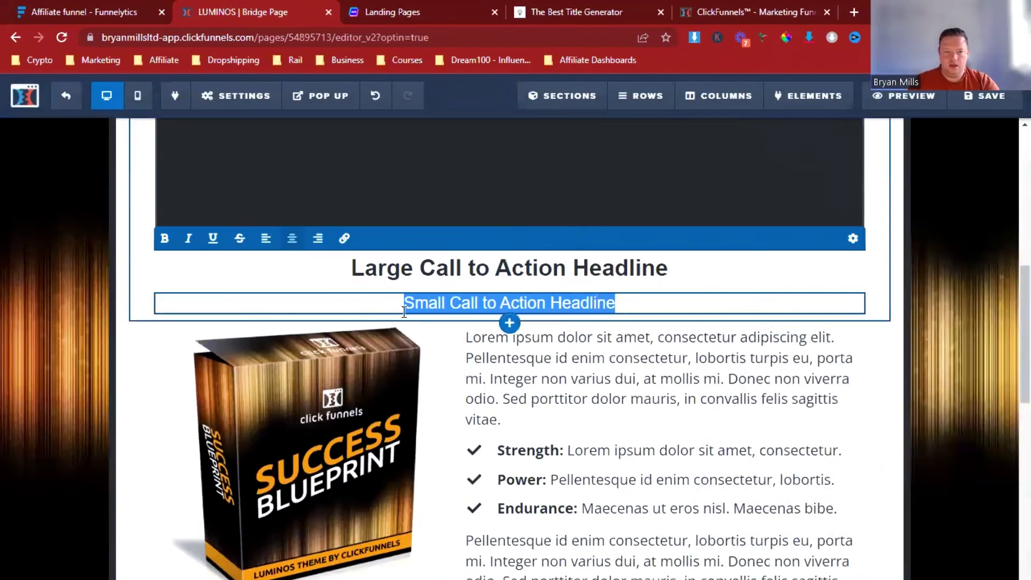
key(ctrl+v)
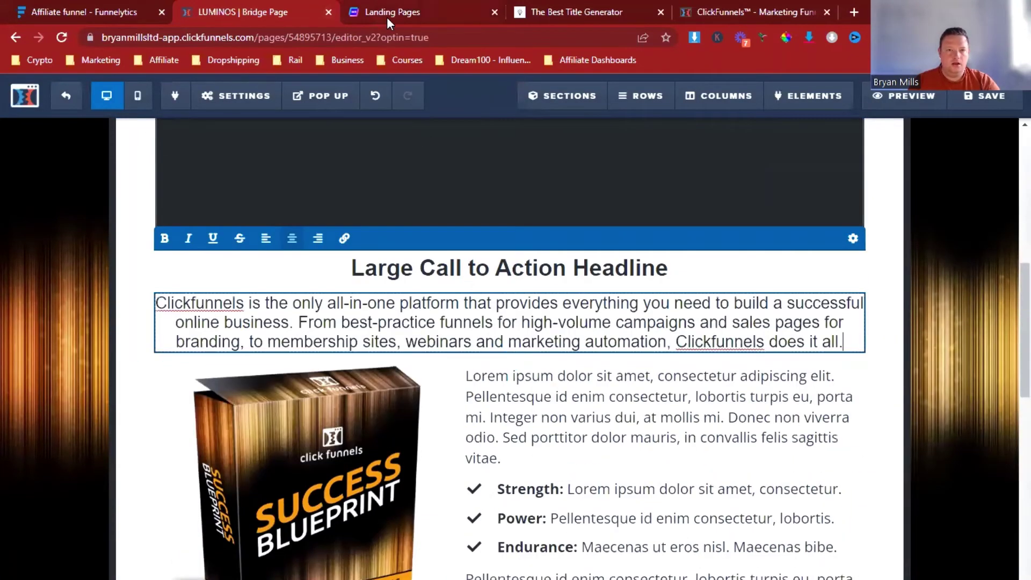
Step: Copy the heading "The most trusted sales funnel." from the landing page generated in Writesonic
click(385, 18)
click(880, 373)
mouse_move(927, 367)
mouse_down()
mouse_move(594, 368)
mouse_move(938, 364)
mouse_up()
key(ctrl+c)
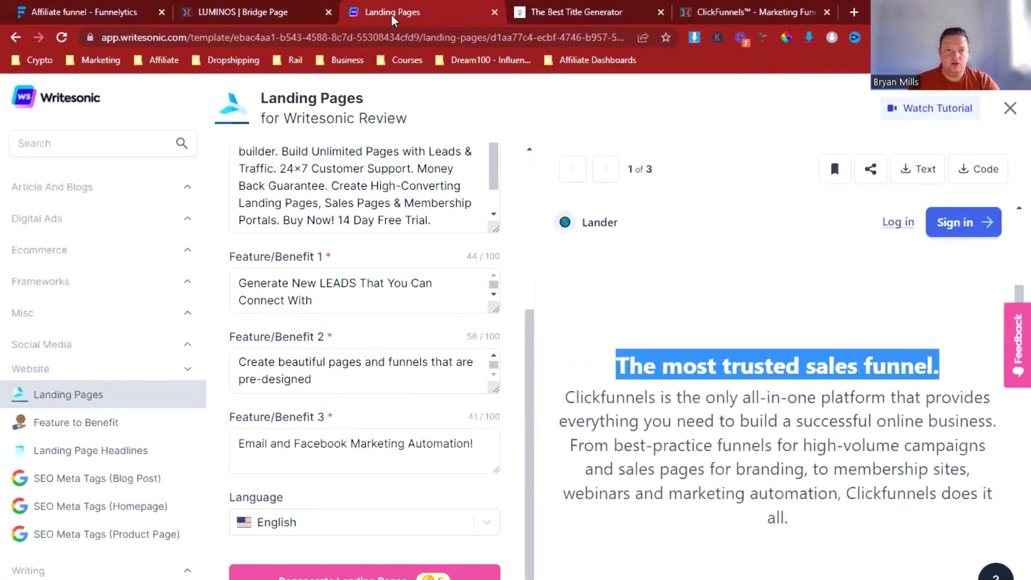
Step: Return to the ClickFunnels Bridge Page and replace the placeholder headline below the video with the copied "The most trusted sales funnel."
click(292, 15)
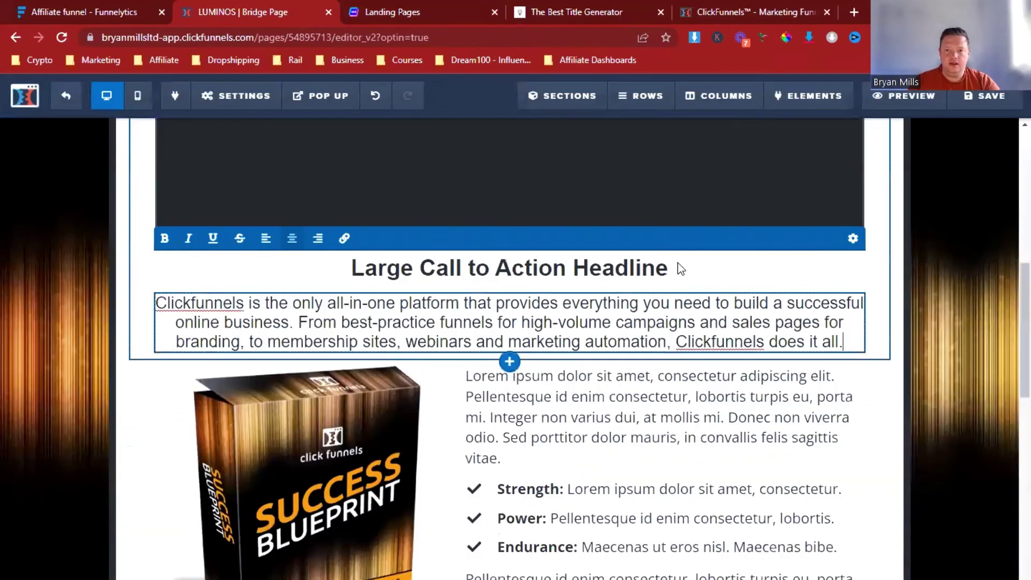
click(660, 286)
key(ctrl+a)
key(ctrl+v)
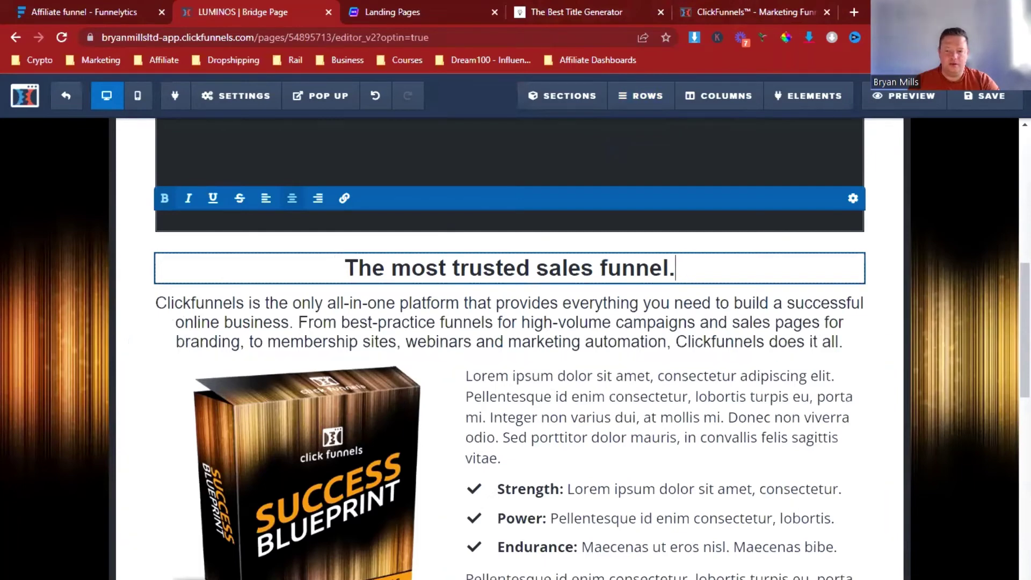
Step: Review the copy on the whole Bridge Page and compare it with the landing page generated in Writesonic
scroll(901, 287, down, 10)
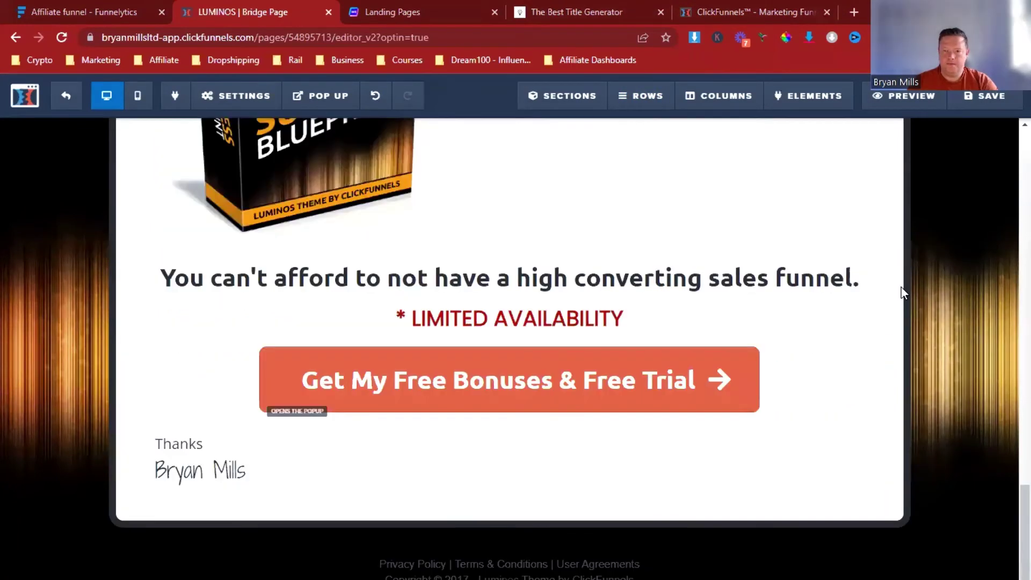
scroll(696, 294, up, 15)
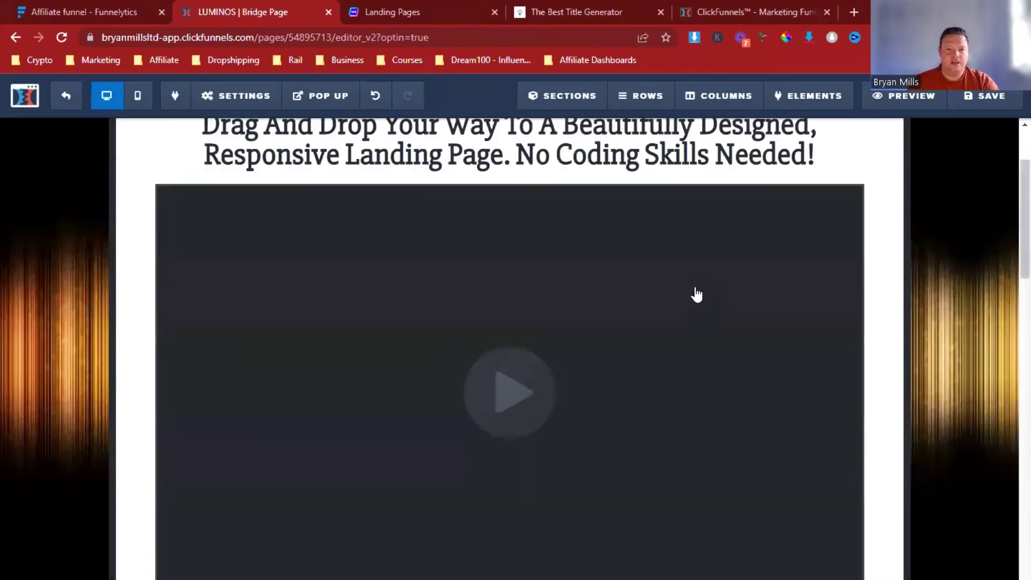
scroll(670, 295, down, 6)
scroll(565, 445, up, 2)
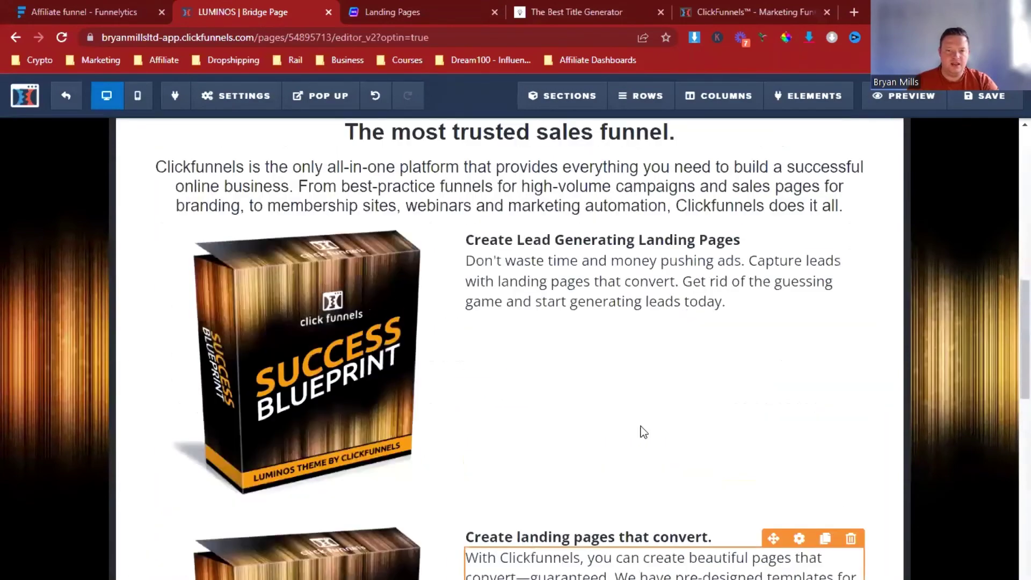
click(456, 13)
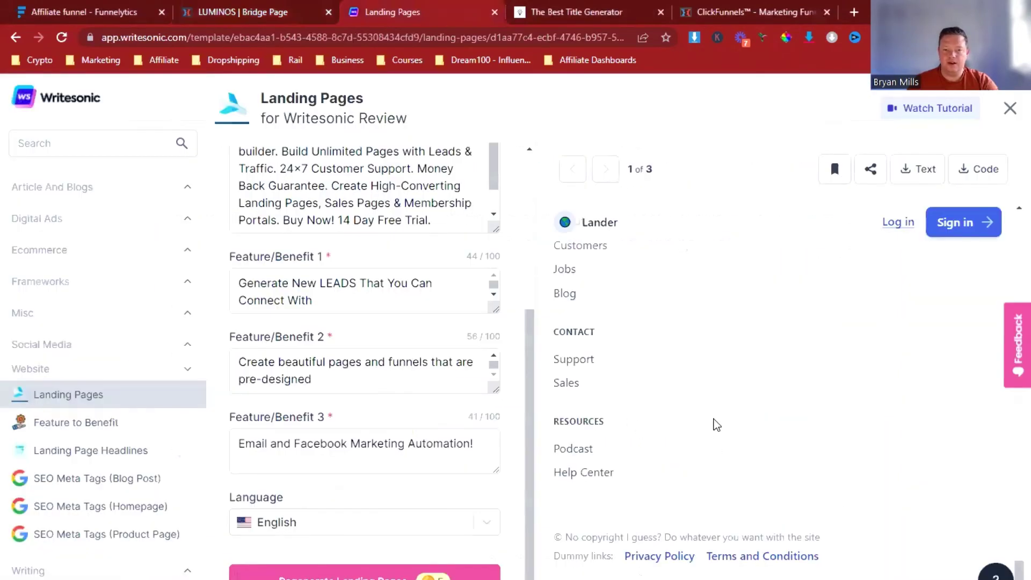
scroll(703, 391, up, 10)
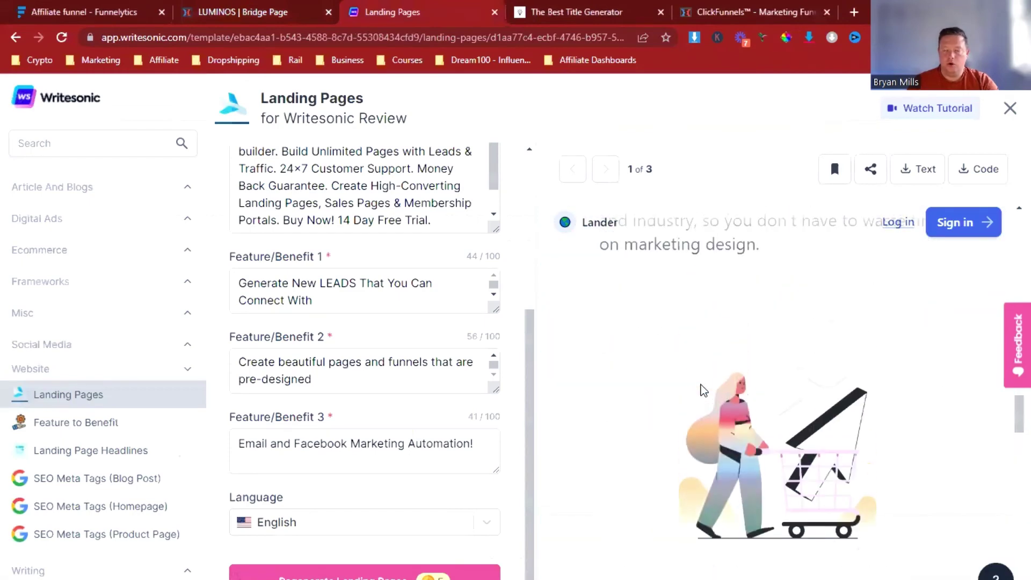
scroll(698, 387, down, 5)
click(243, 20)
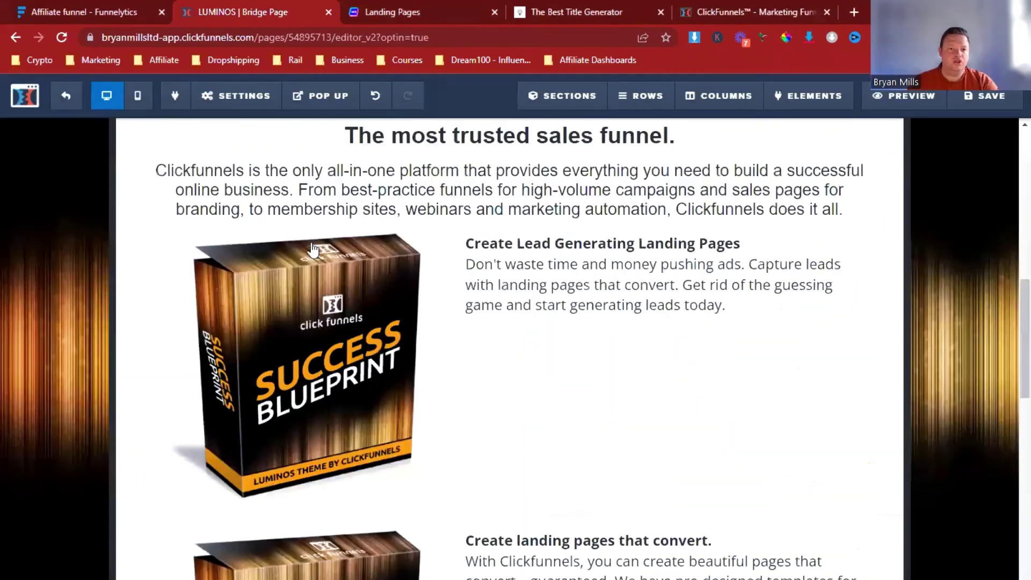
Step: Look over the product box images and view the image settings of the one beside "Build, Manage & Grow Sales Funnels With Clickfunnels."
click(413, 396)
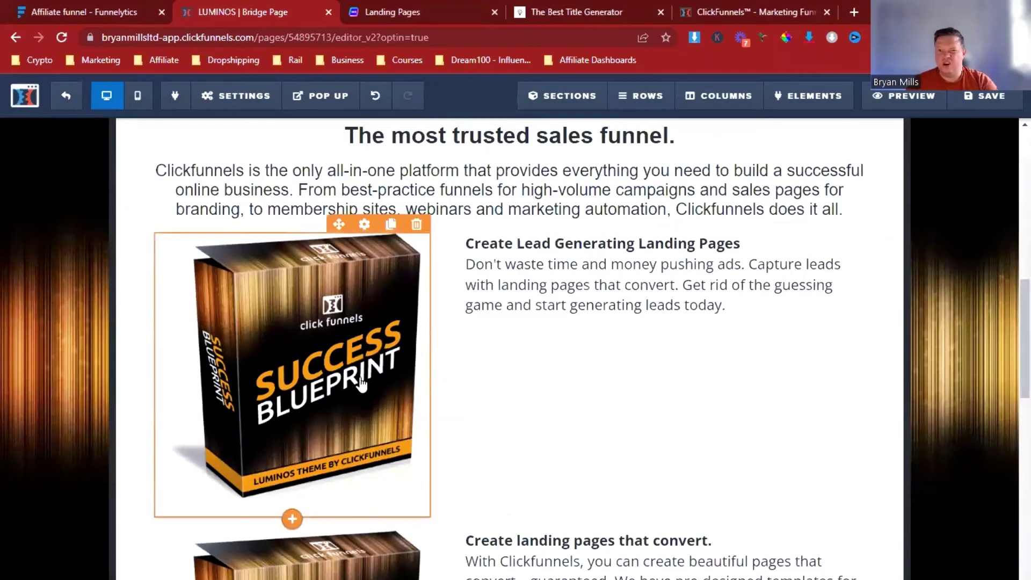
scroll(618, 354, down, 5)
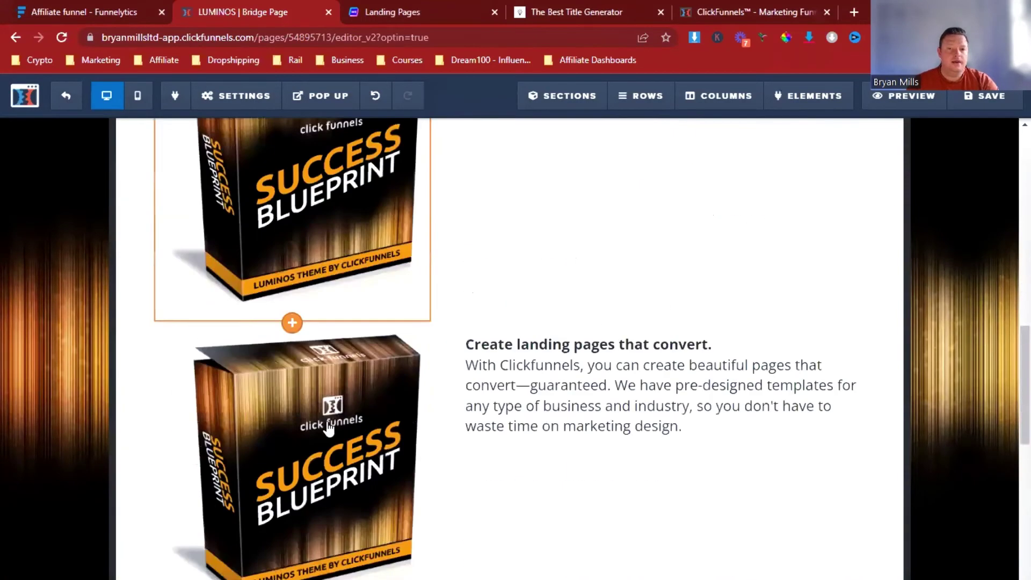
scroll(456, 375, down, 8)
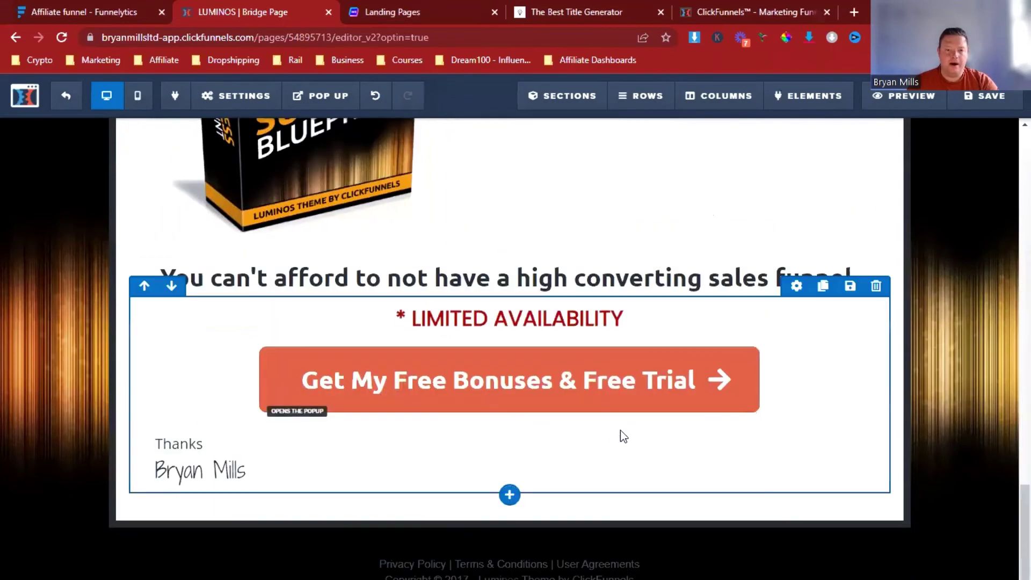
scroll(347, 385, up, 6)
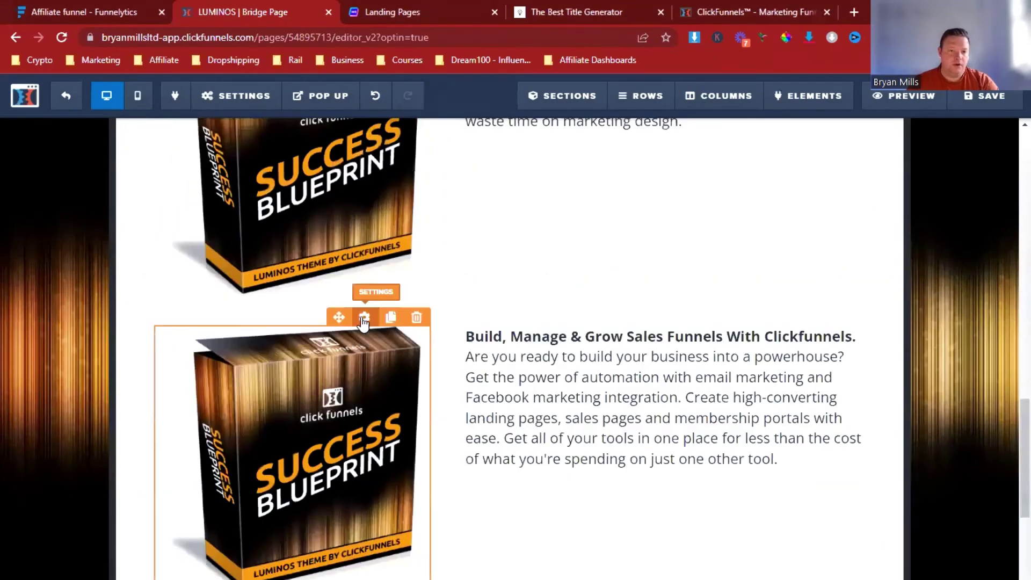
click(364, 319)
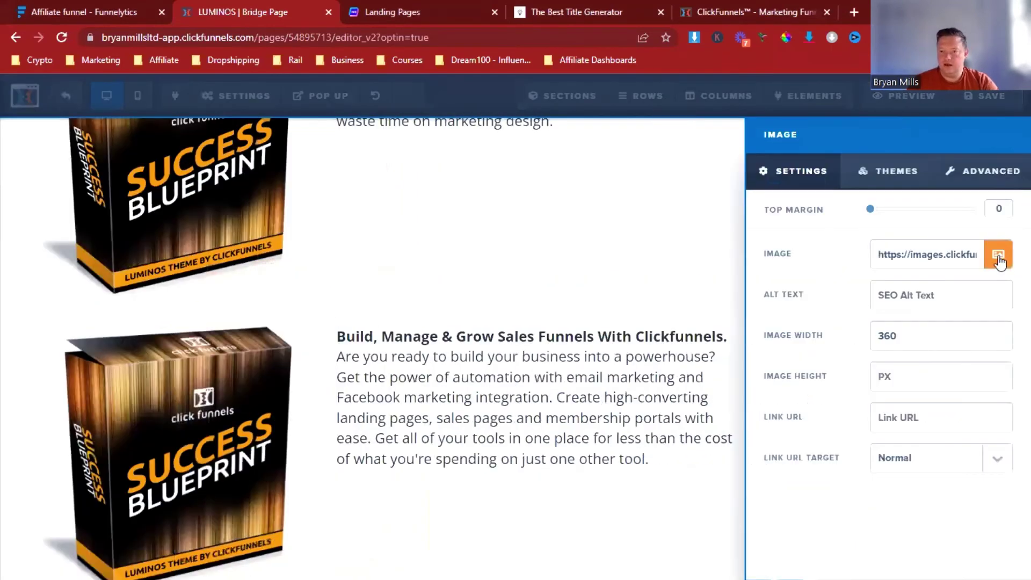
click(524, 388)
Step: Set the video type of the Bridge Page's main video element to YouTube
scroll(690, 330, up, 15)
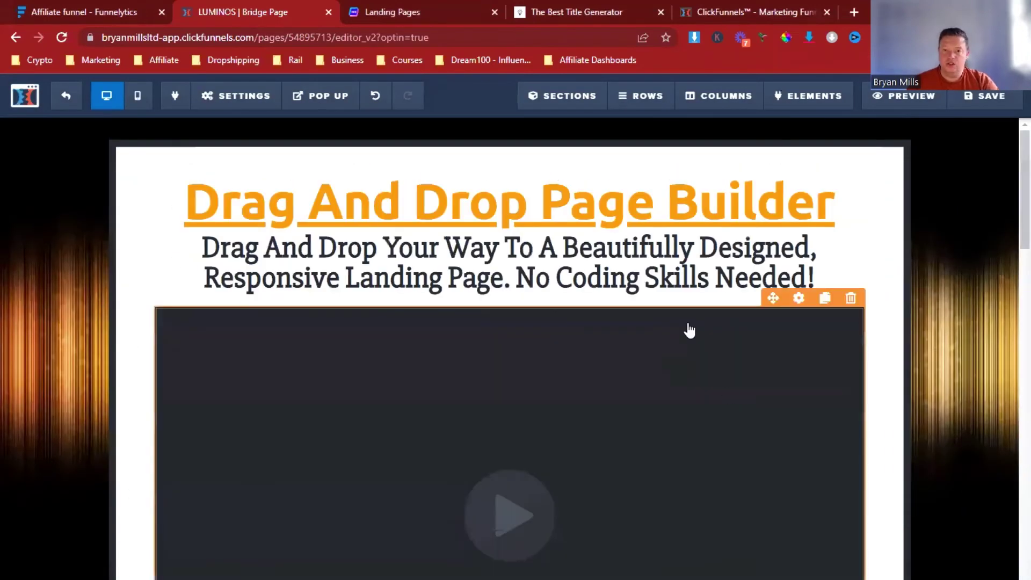
click(800, 299)
click(980, 262)
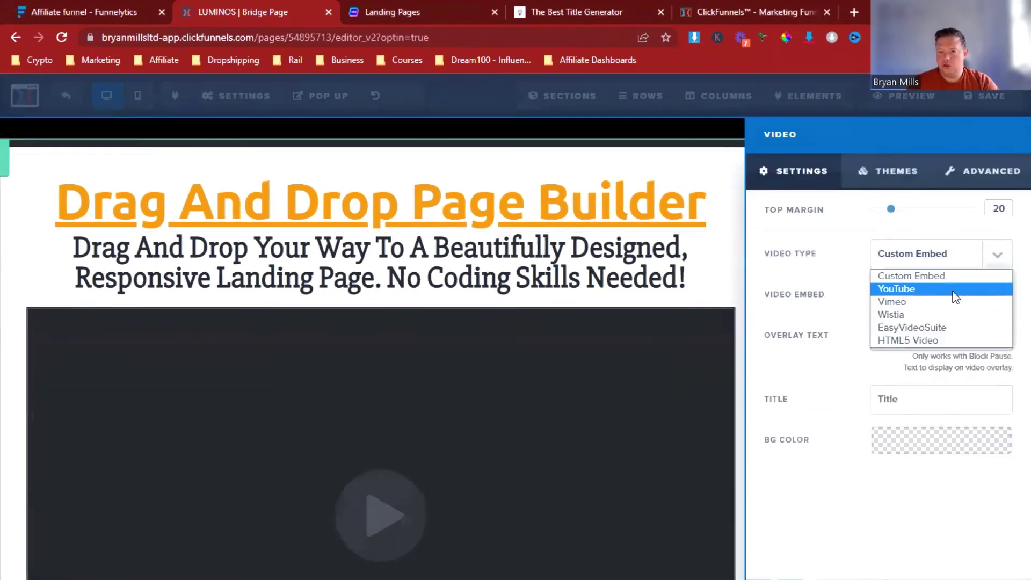
click(953, 290)
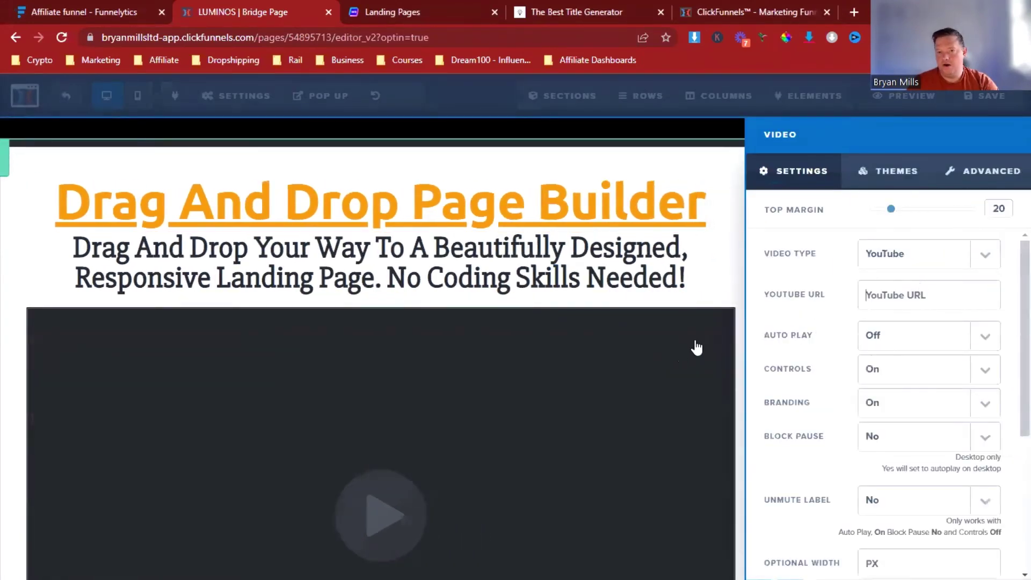
click(692, 292)
Step: Set the action of the "Get My Free Bonuses & Free Trial" button to go to a website URL, opening in the same window
scroll(685, 317, down, 4)
scroll(679, 336, down, 15)
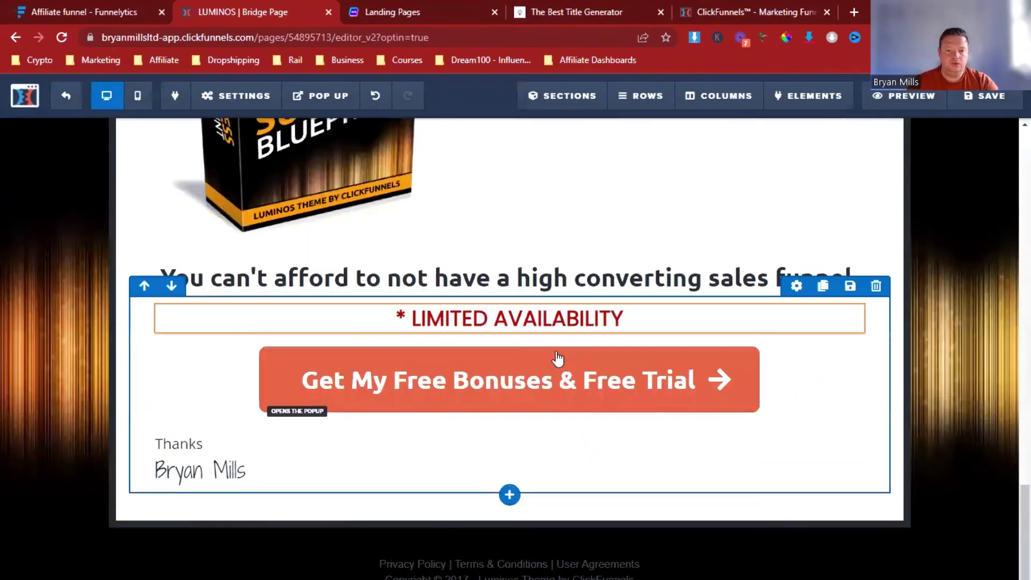
click(559, 383)
click(928, 257)
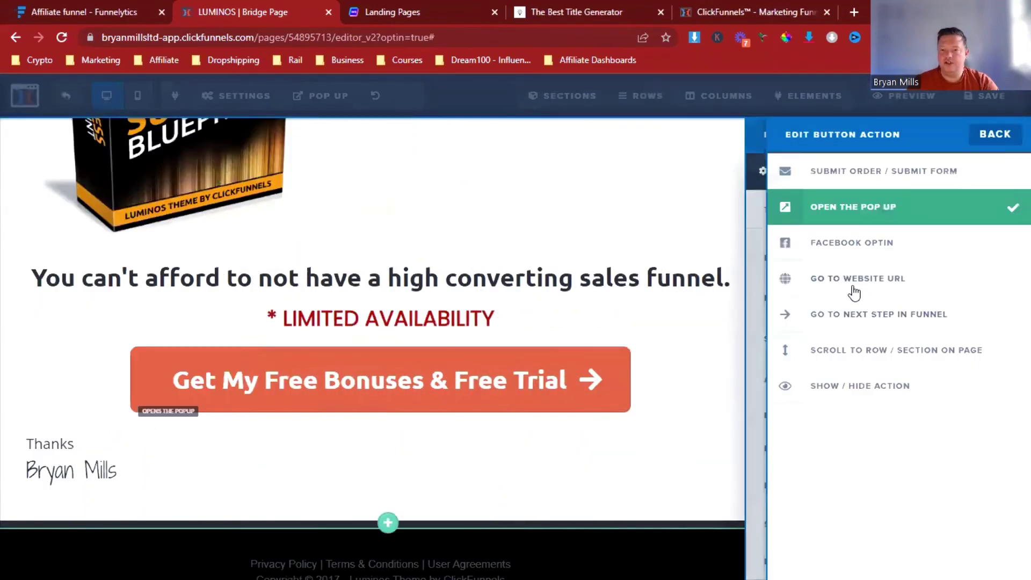
click(854, 290)
click(870, 356)
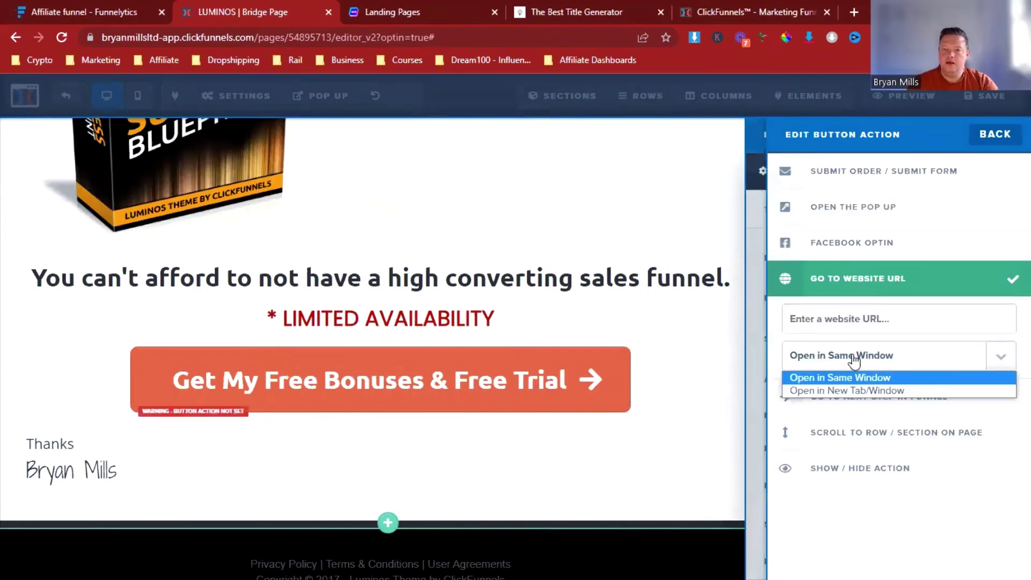
click(848, 329)
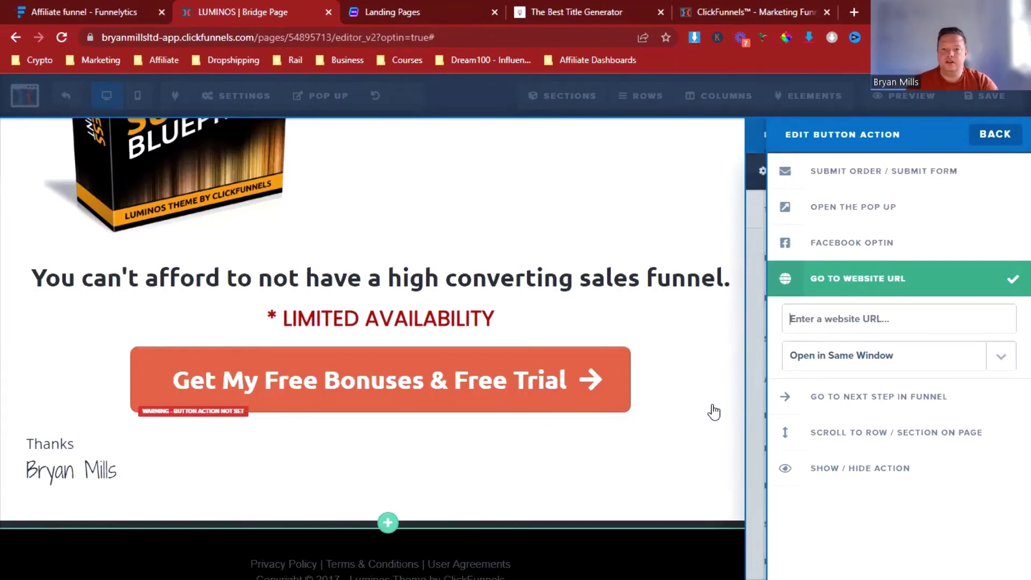
click(716, 434)
scroll(739, 404, up, 15)
scroll(841, 293, up, 1)
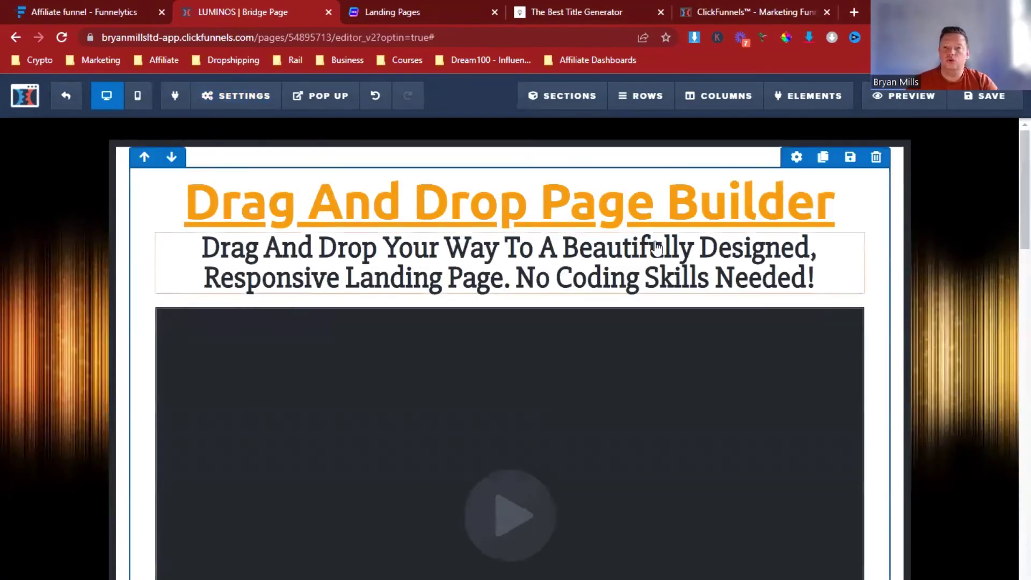
scroll(819, 242, down, 5)
scroll(819, 241, up, 5)
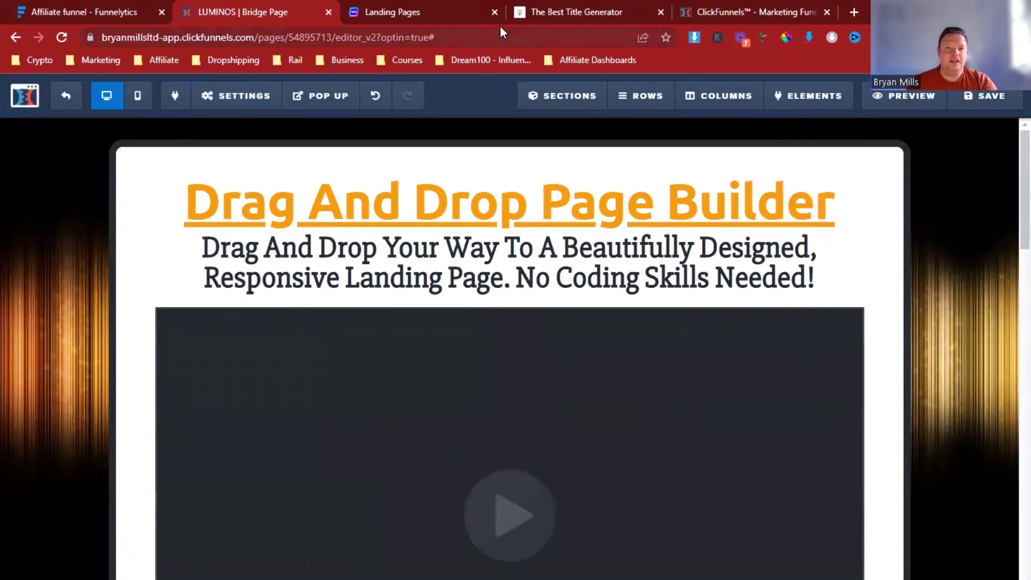
key(ctrl+Tab)
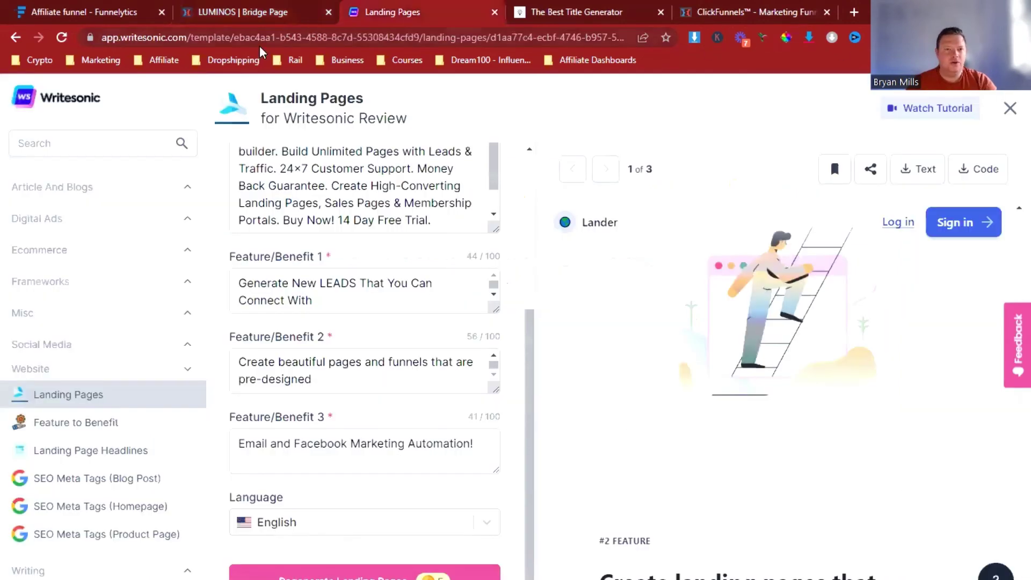
click(217, 11)
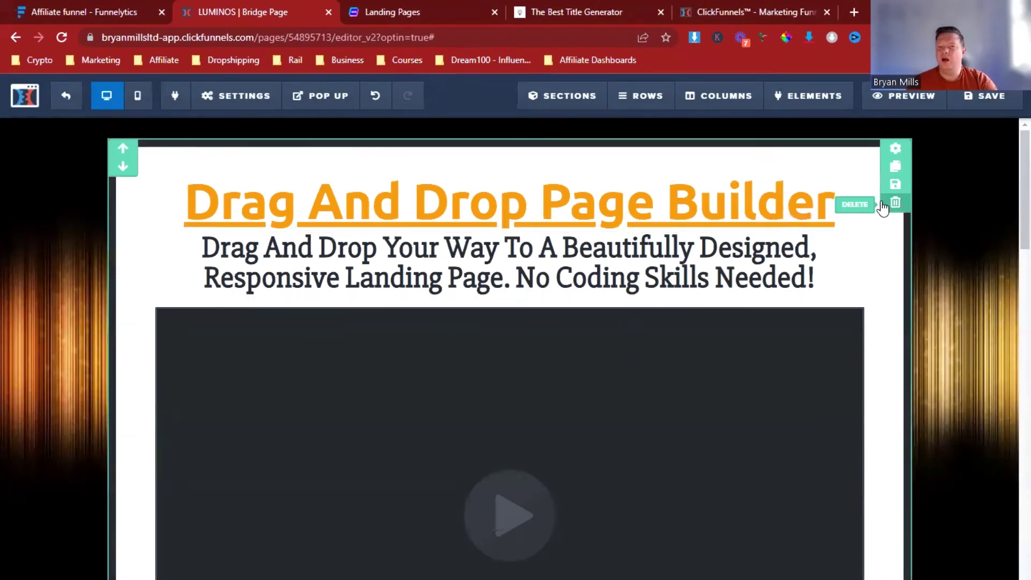
Step: Change the bold color of the "Drag And Drop Page Builder" headline to the dark navy conversion color #201652
click(800, 166)
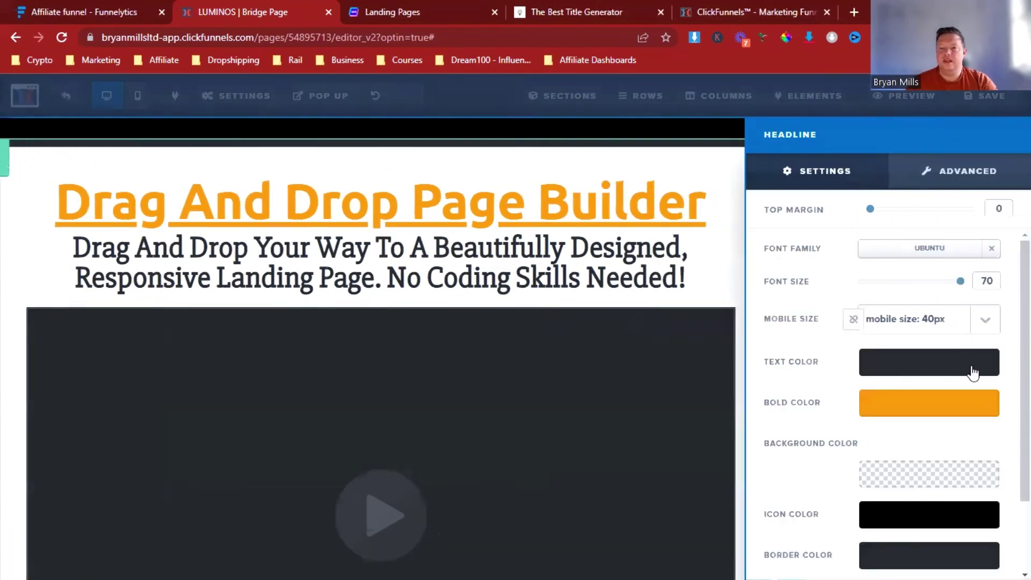
click(962, 408)
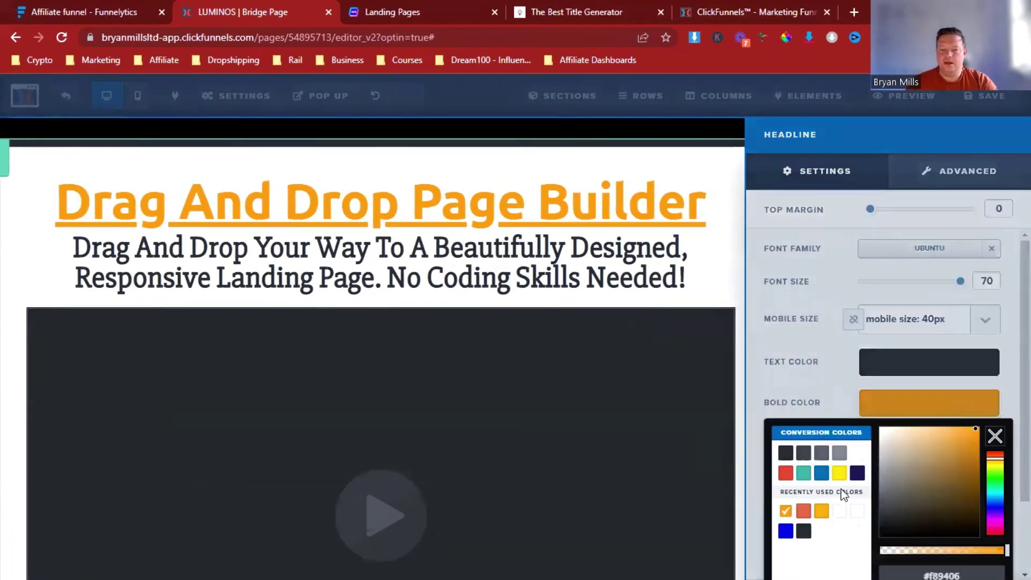
click(857, 473)
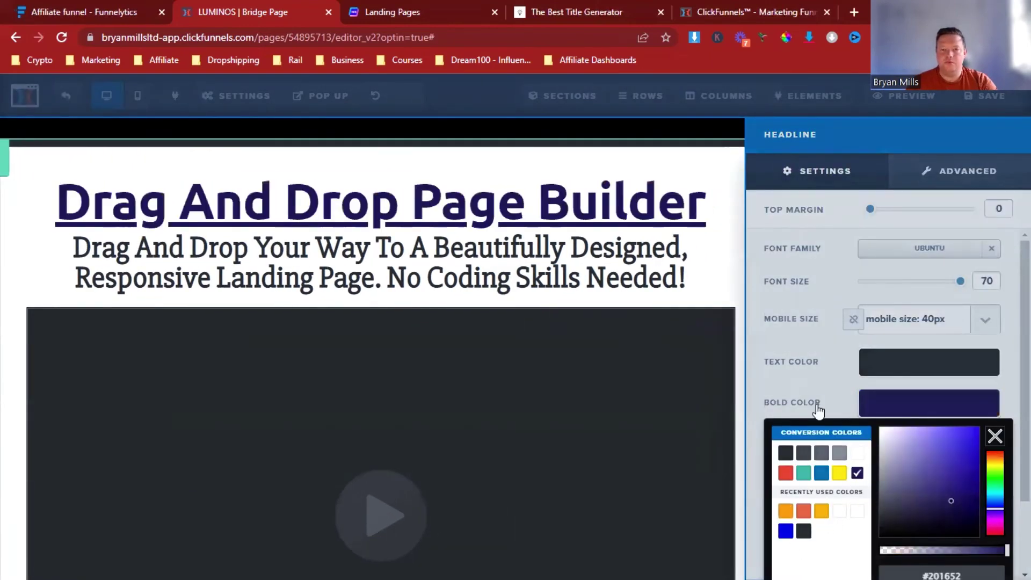
click(692, 260)
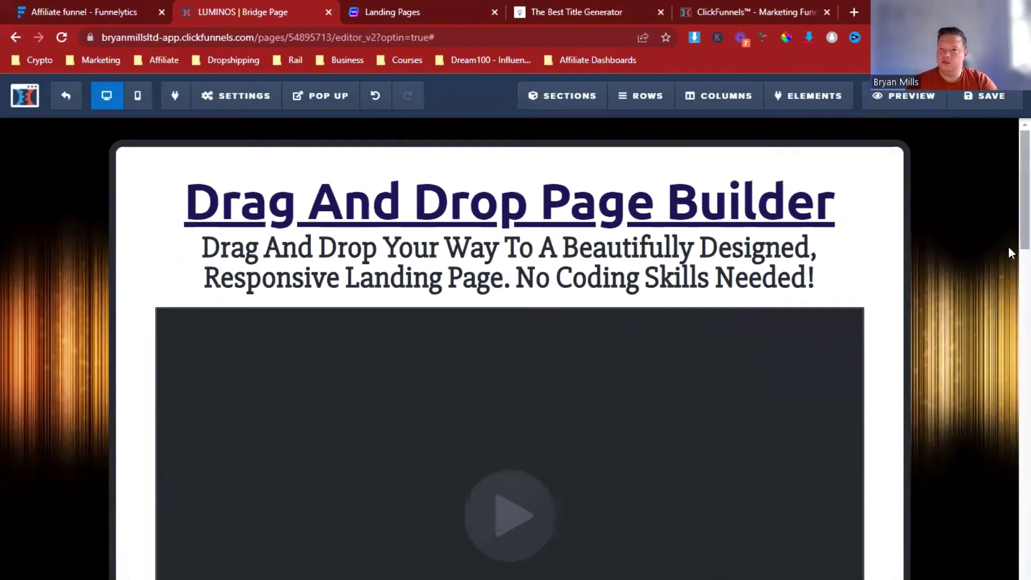